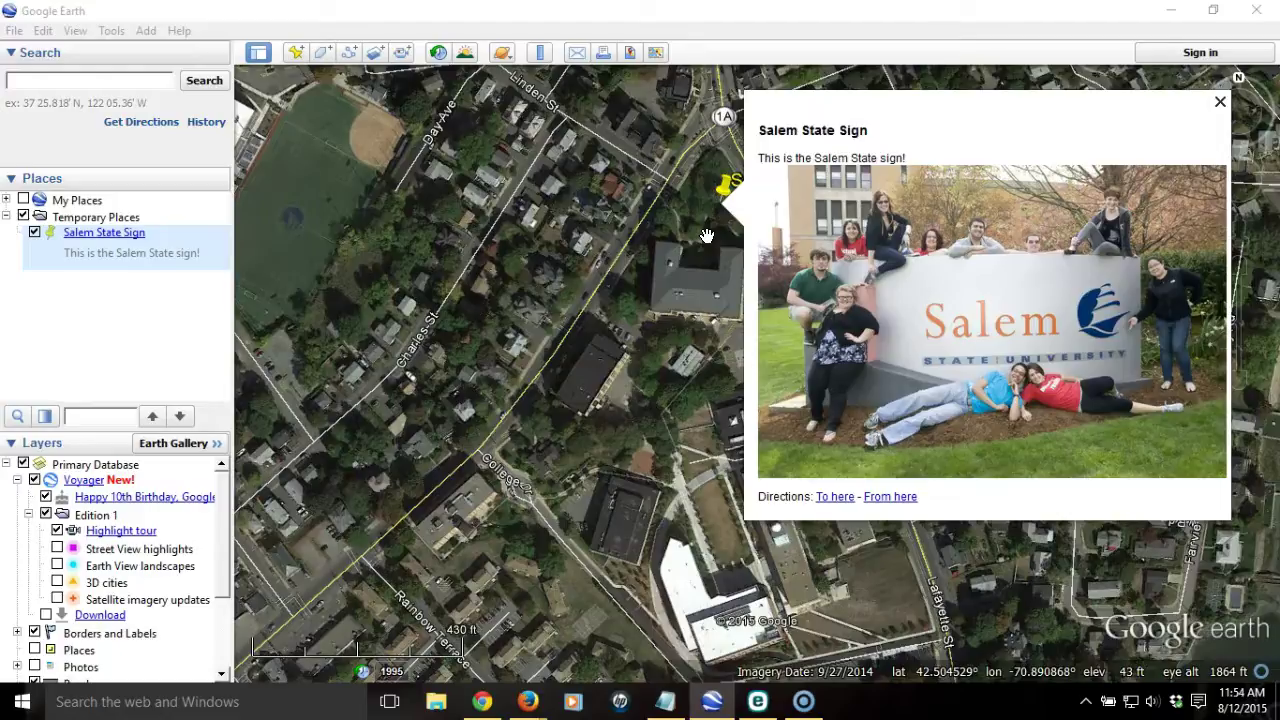
- Compare the Salem State Sign placemark's picture with its source photo on the U.S. News page in Firefox, and close the placemark's balloon
left_click(808, 160)
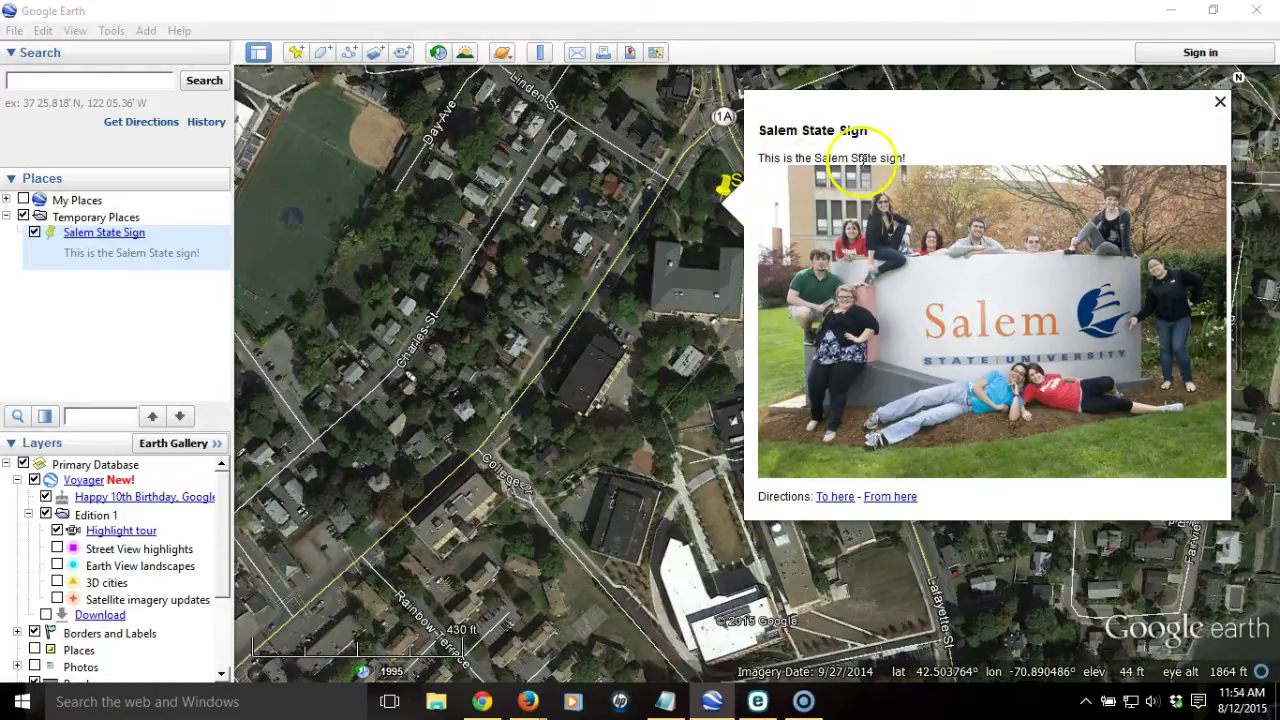
left_click(683, 537)
mouse_move(528, 700)
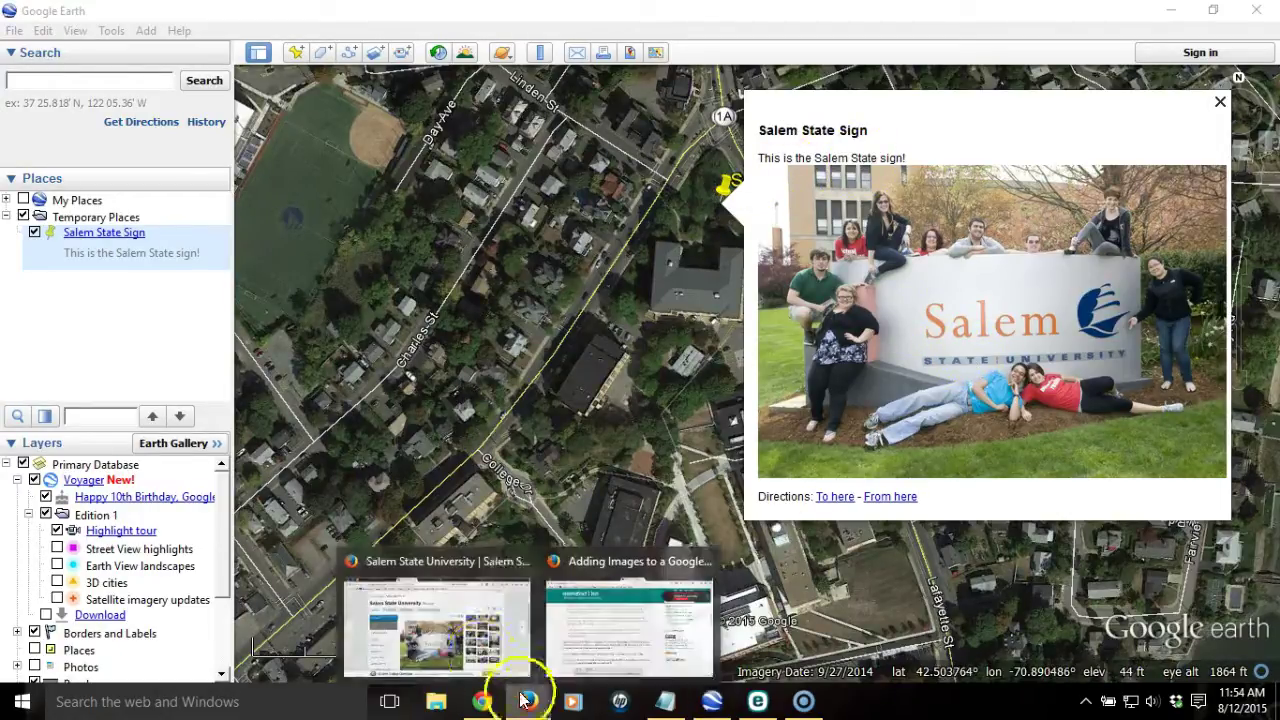
left_click(440, 610)
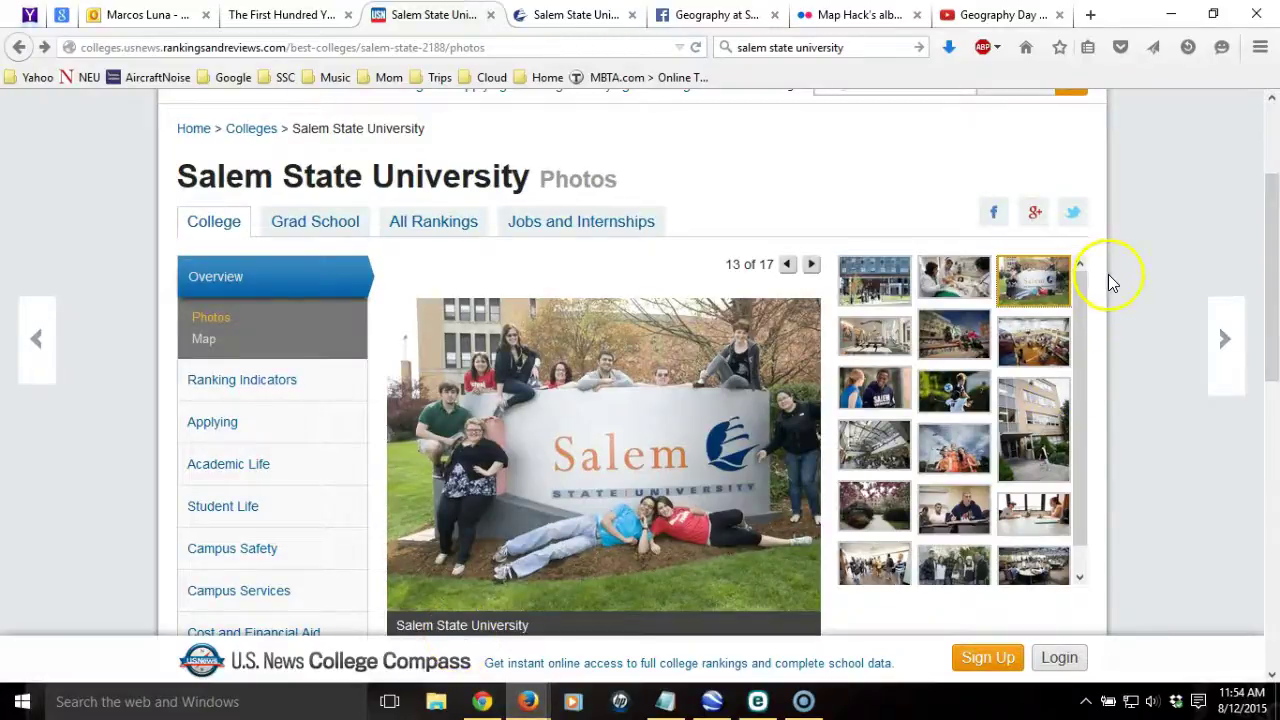
scroll(1114, 290, "up", 3)
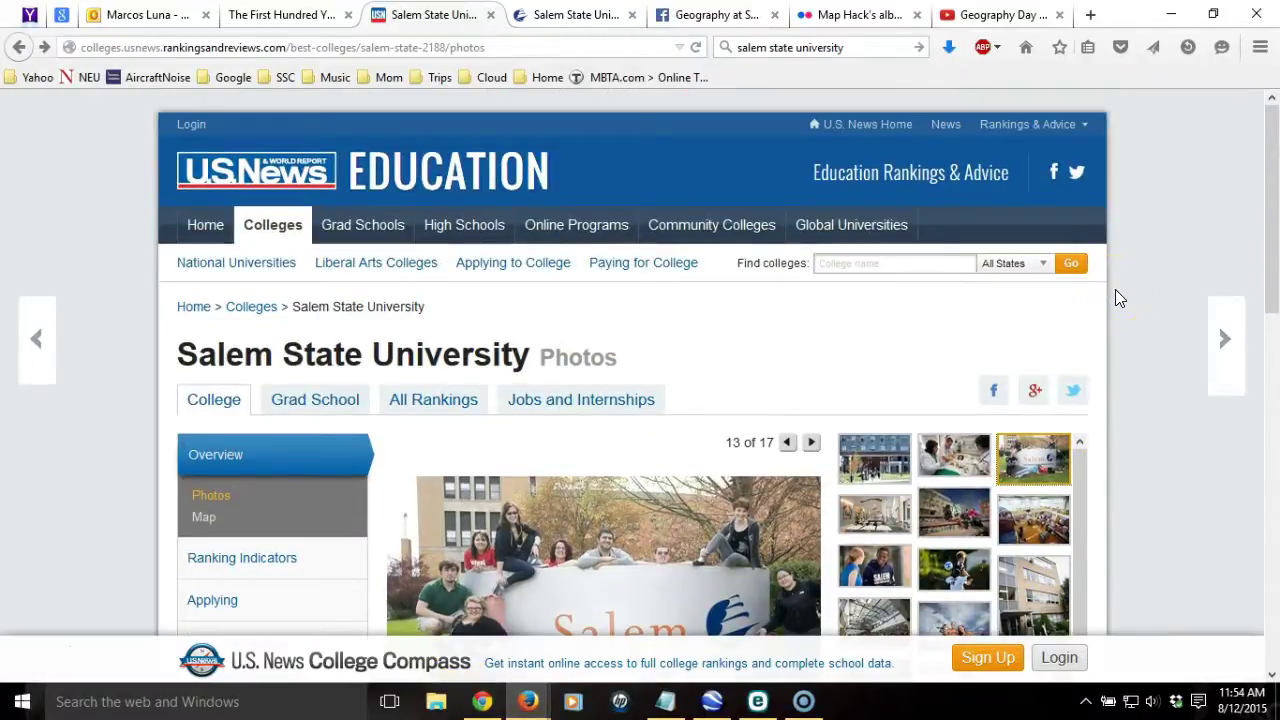
scroll(1143, 430, "down", 3)
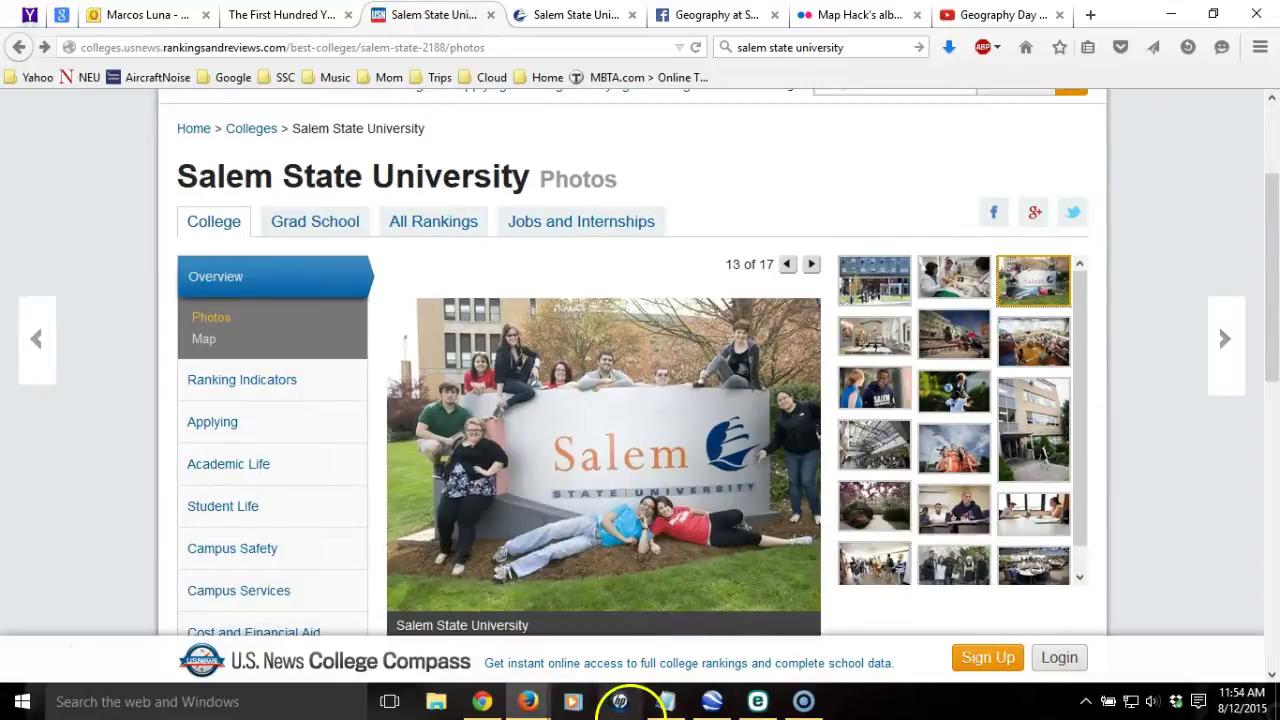
mouse_move(712, 702)
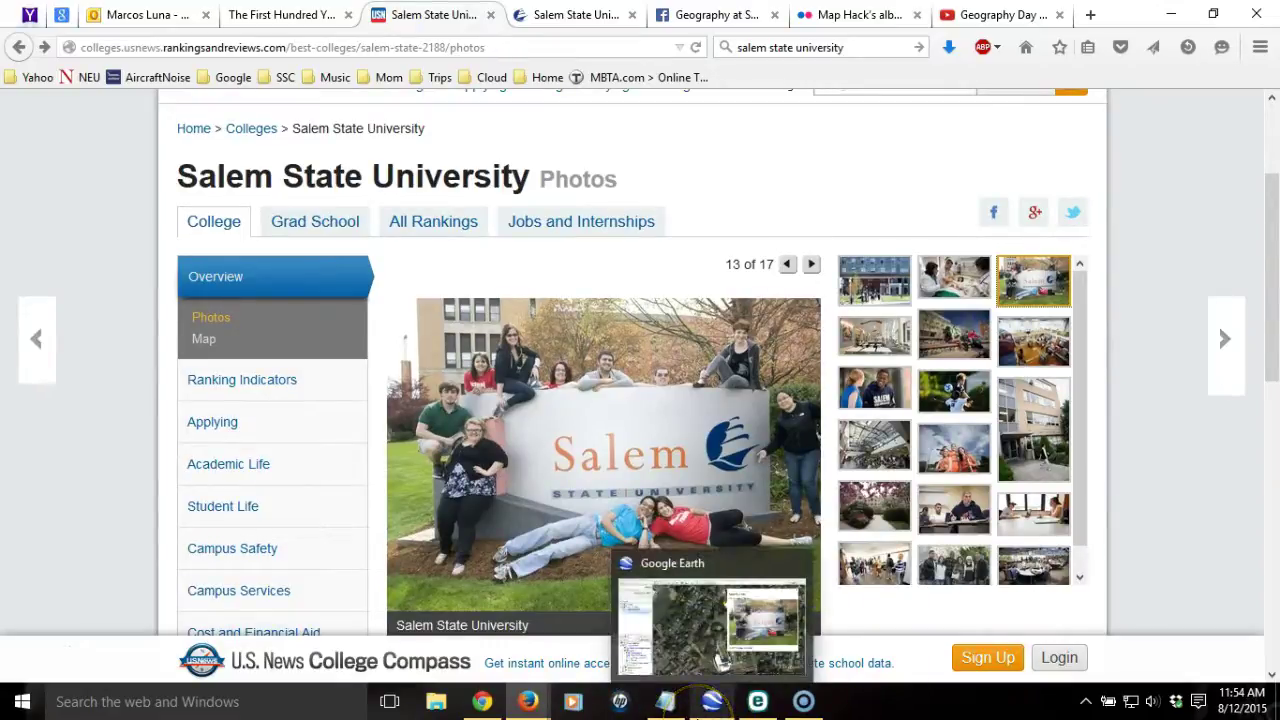
left_click(712, 702)
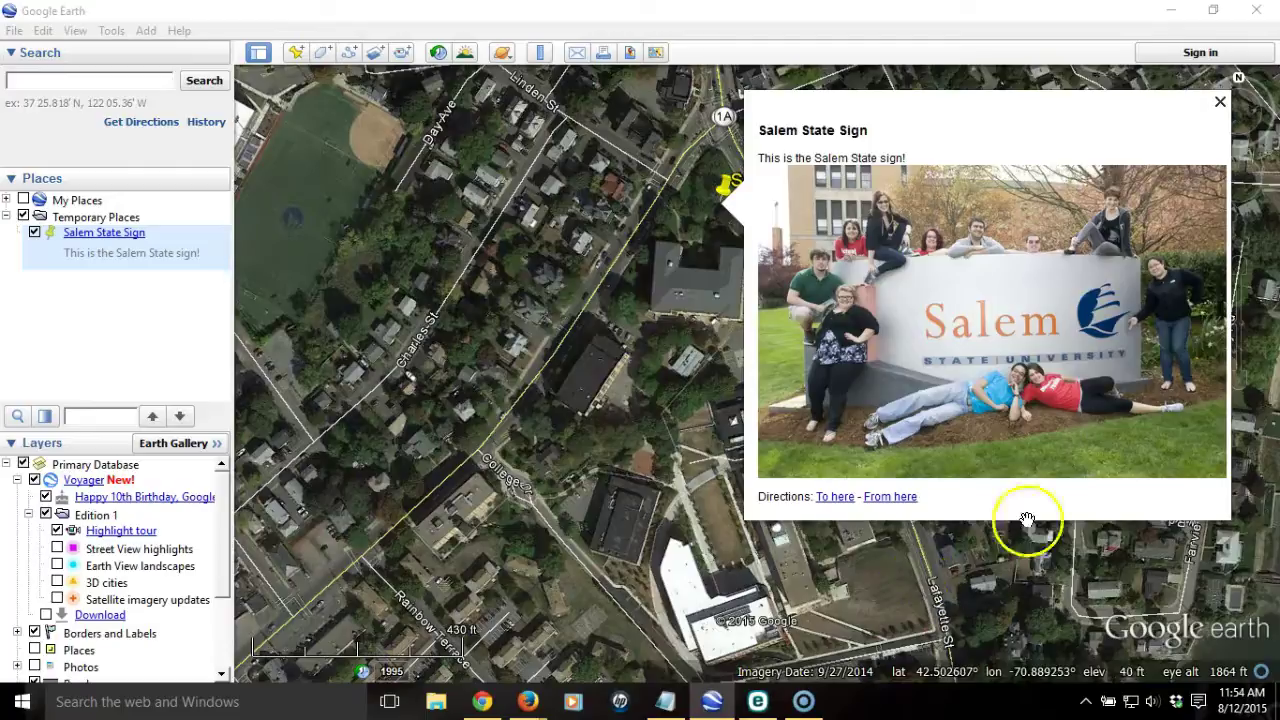
mouse_move(1236, 263)
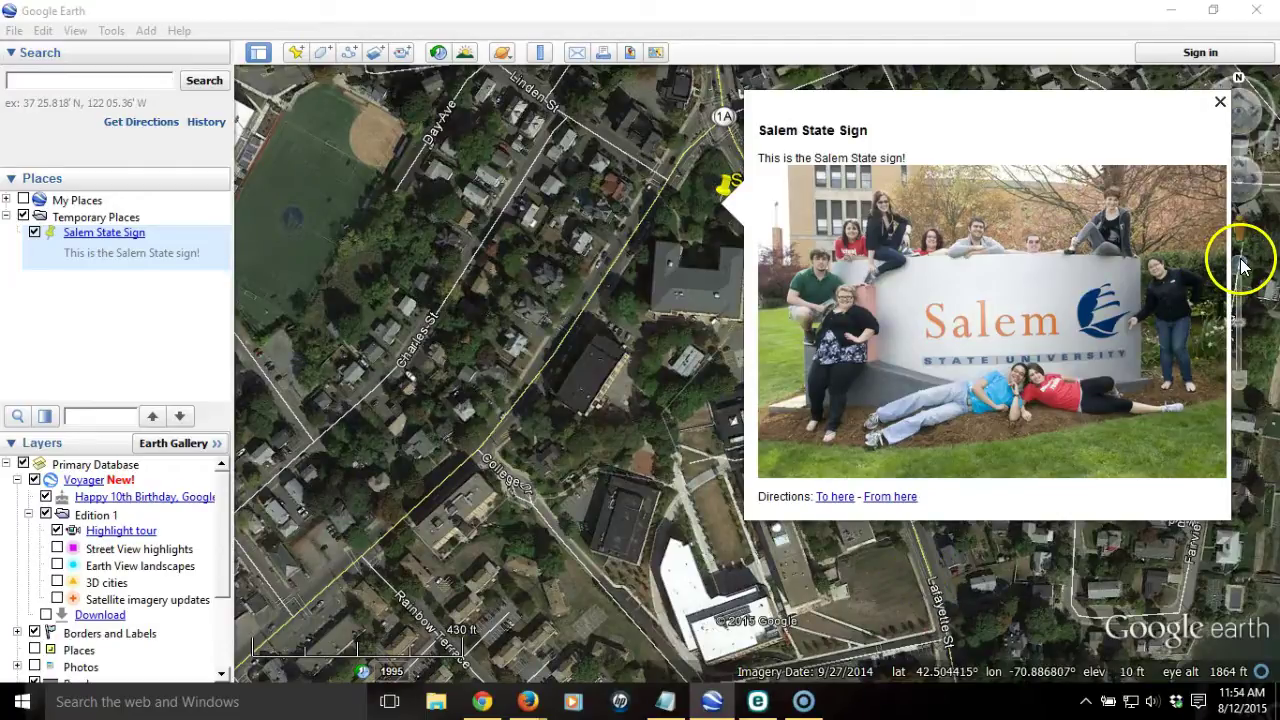
left_click(1220, 101)
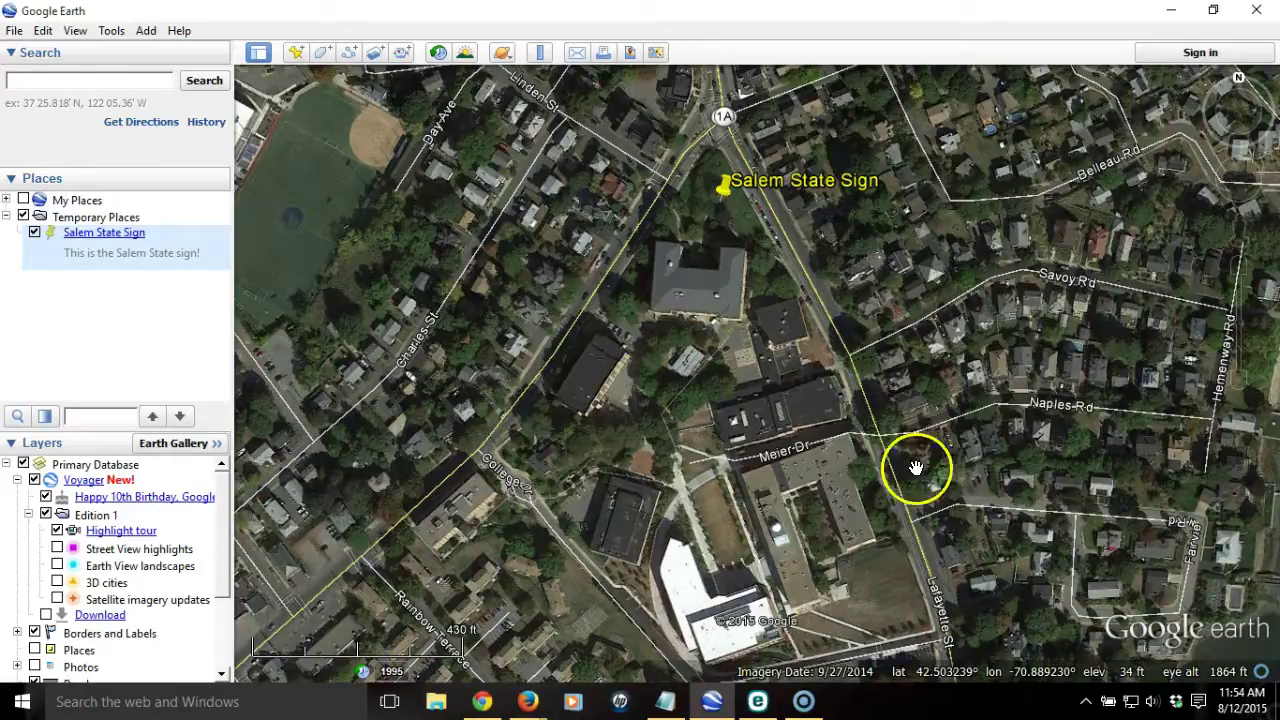
- Switch to Firefox and open the cover photo of the Geography at Salem State Facebook page
left_click(527, 700)
left_click(487, 655)
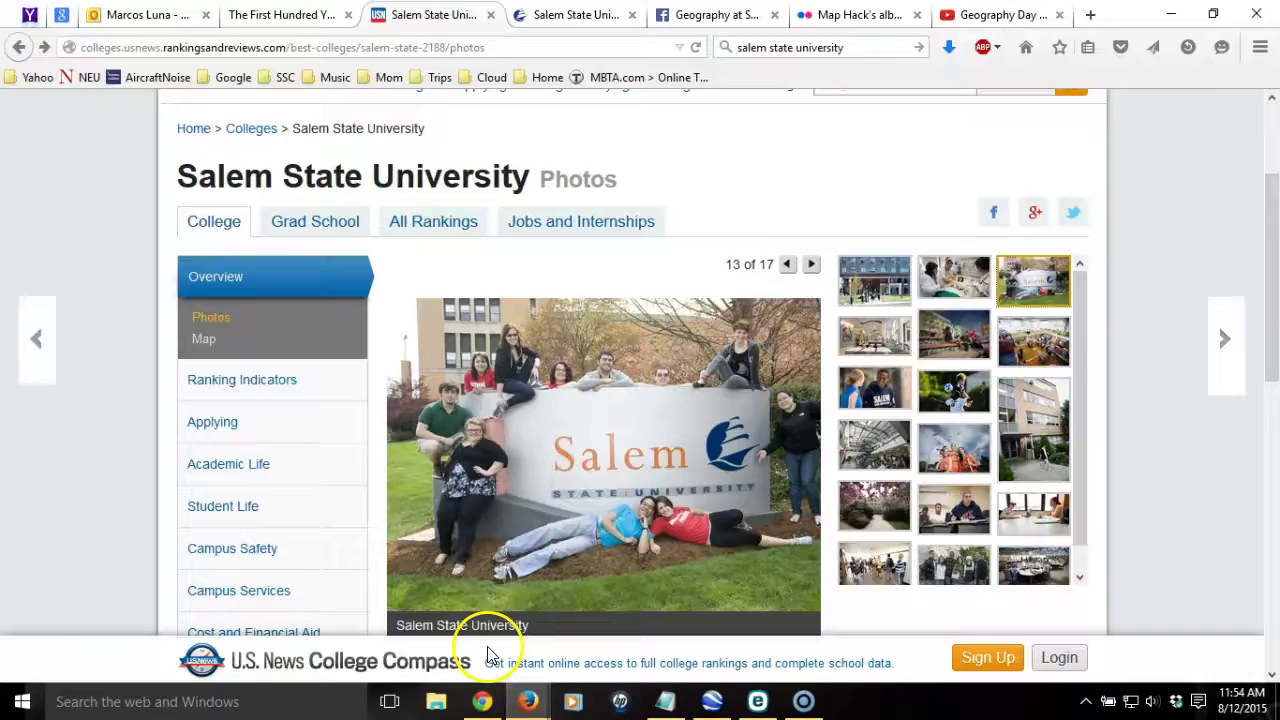
left_click(730, 14)
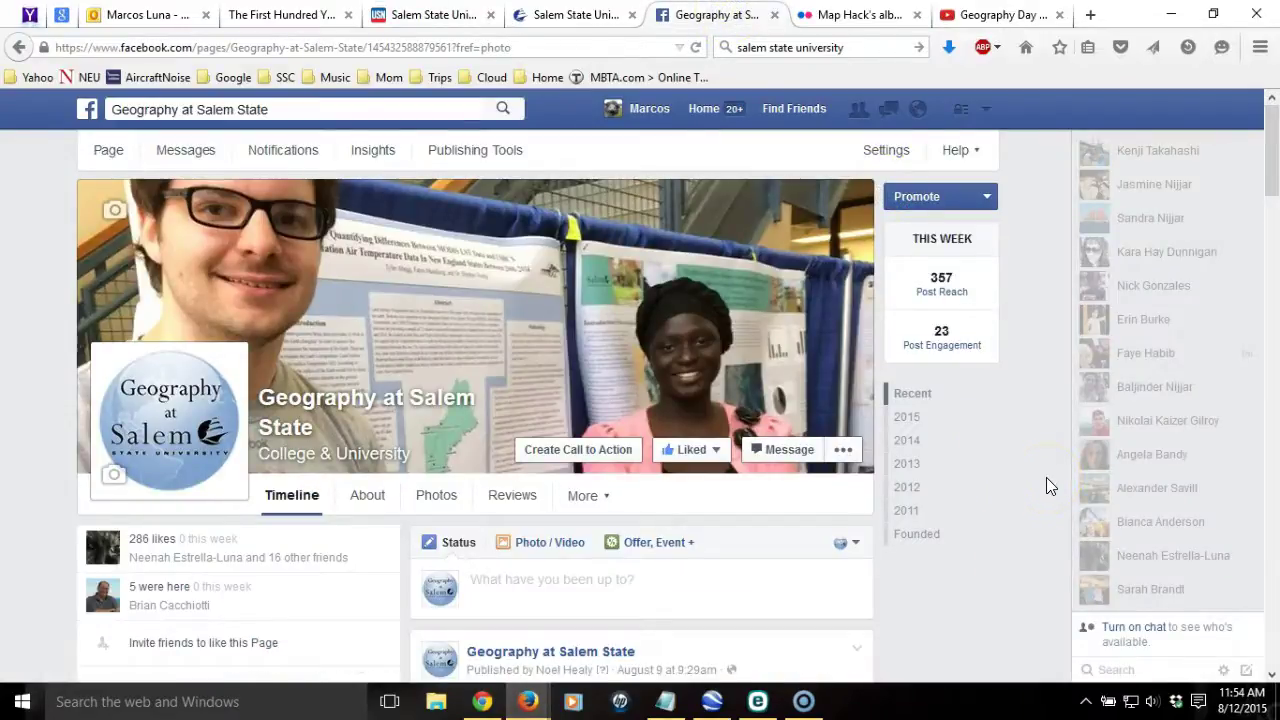
left_click(536, 315)
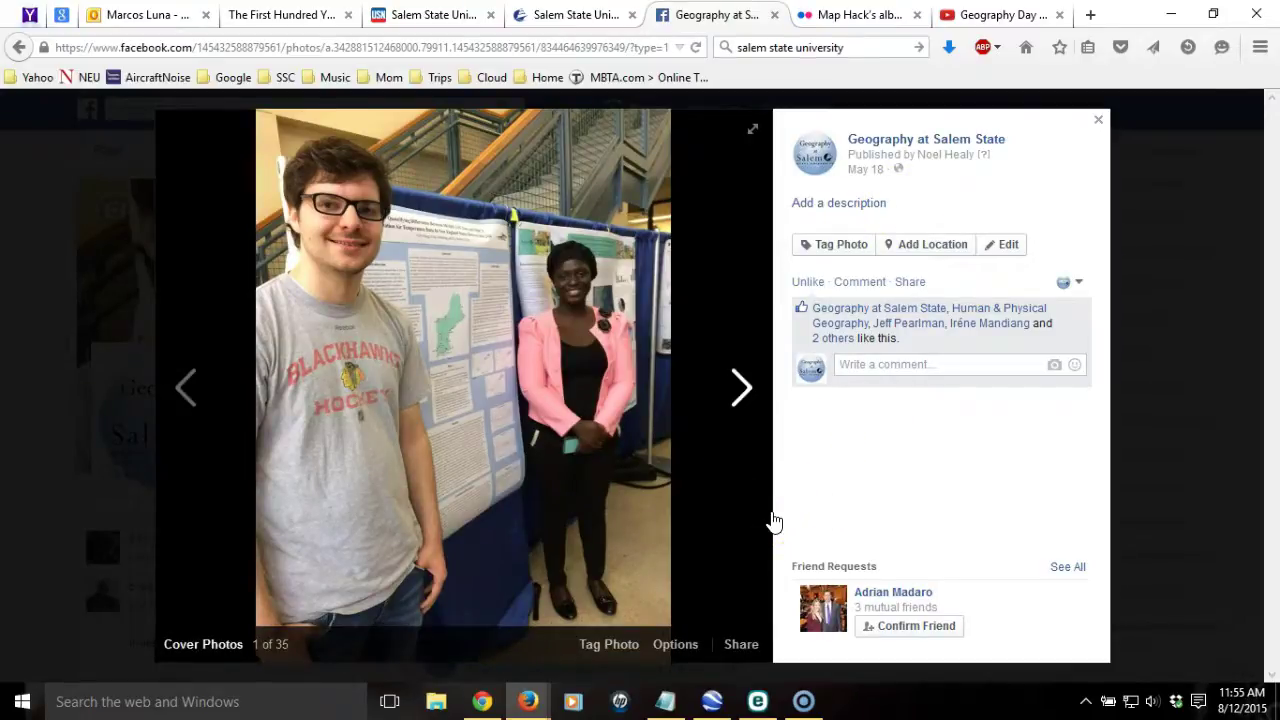
- View the cover photo as a standalone image and copy its full web address
right_click(500, 329)
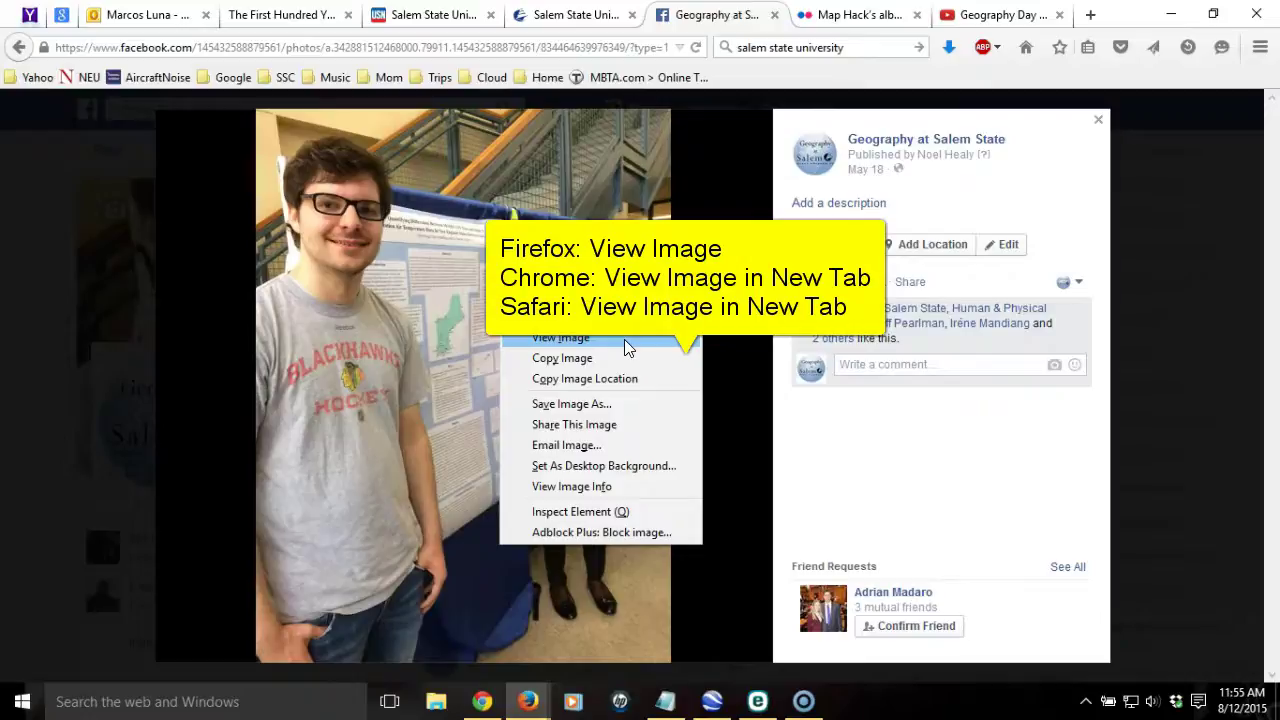
left_click(579, 339)
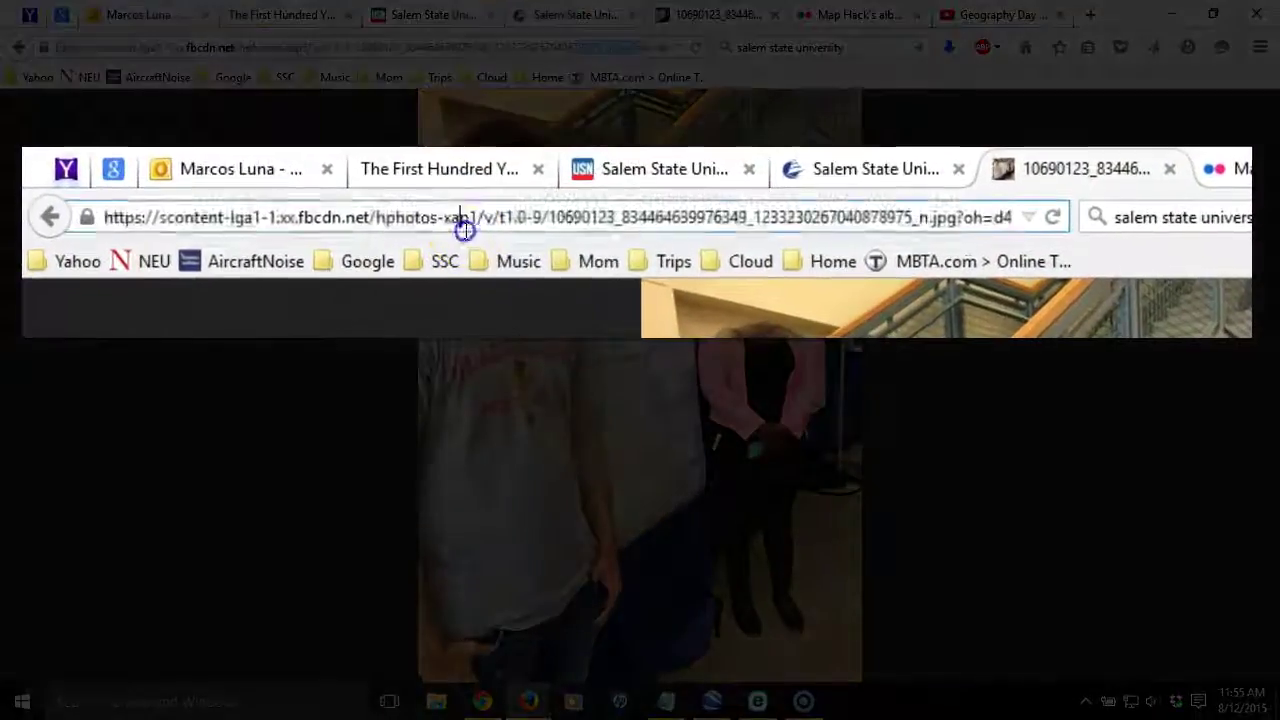
left_click(299, 48)
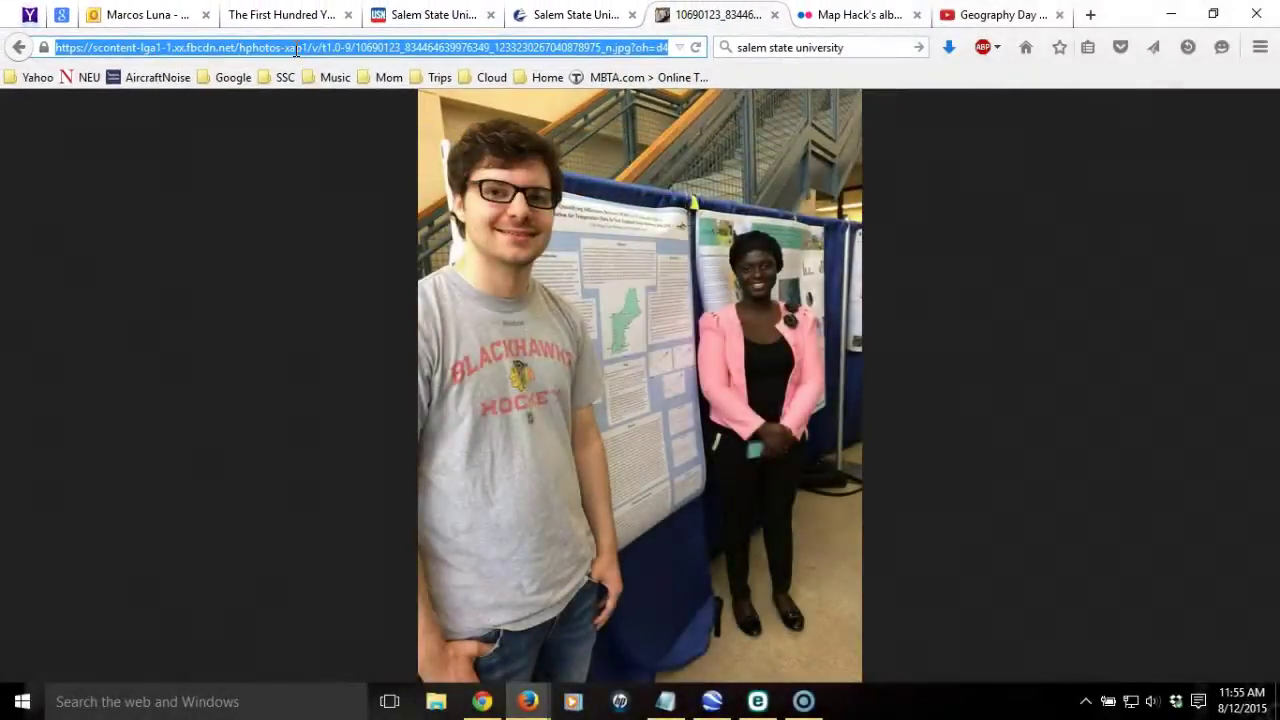
right_click(297, 49)
left_click(335, 109)
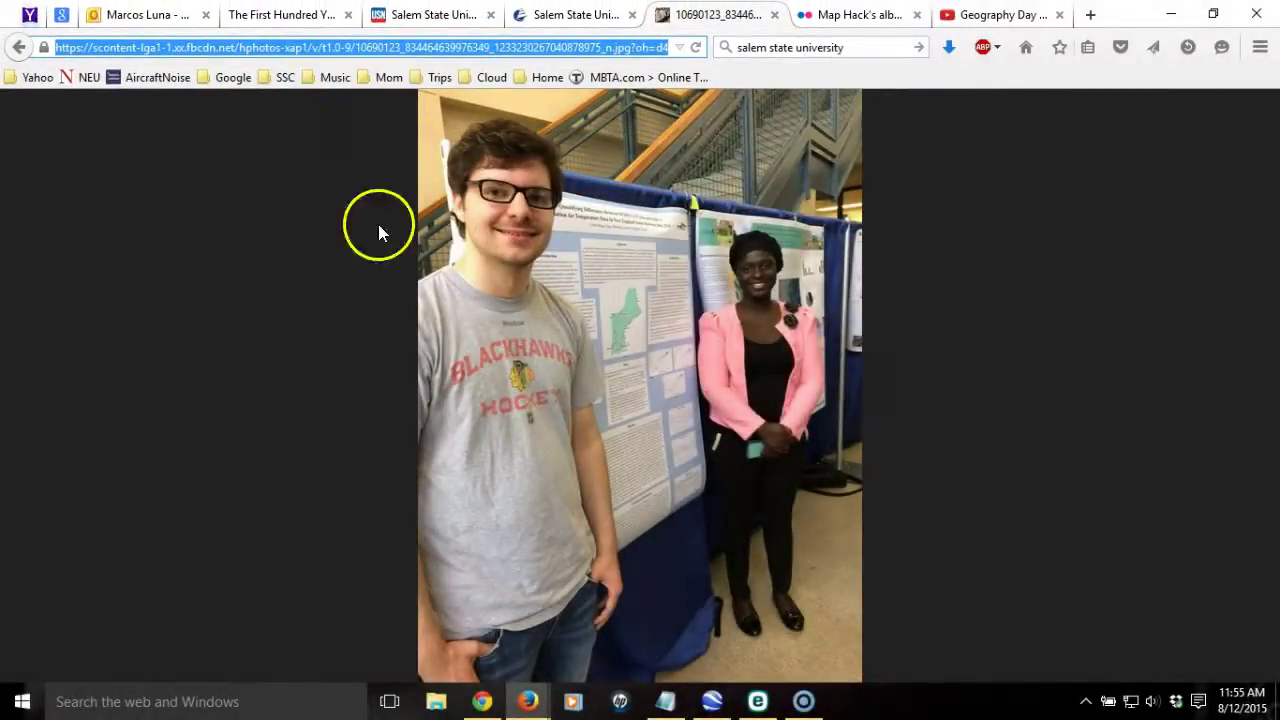
- Switch to Google Earth and add a new placemark on the long dark-roofed building southwest of Raymond Rd
left_click(710, 701)
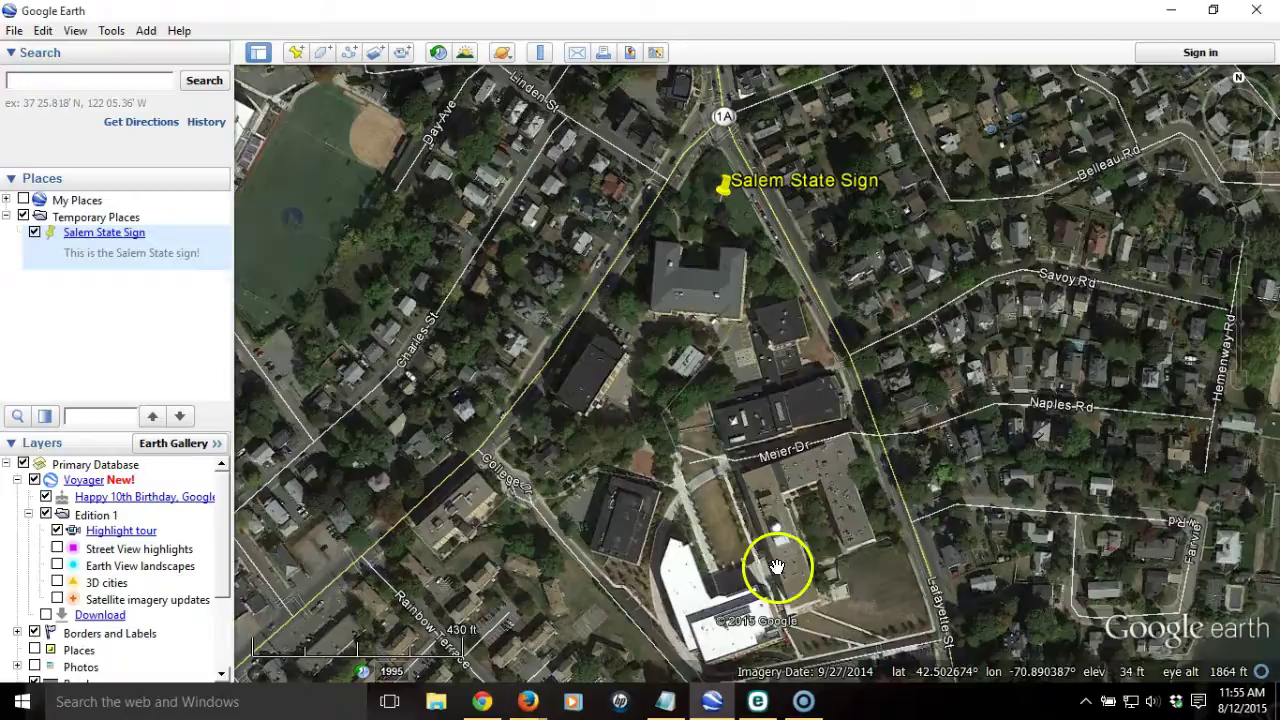
left_click_drag(791, 609, 849, 251)
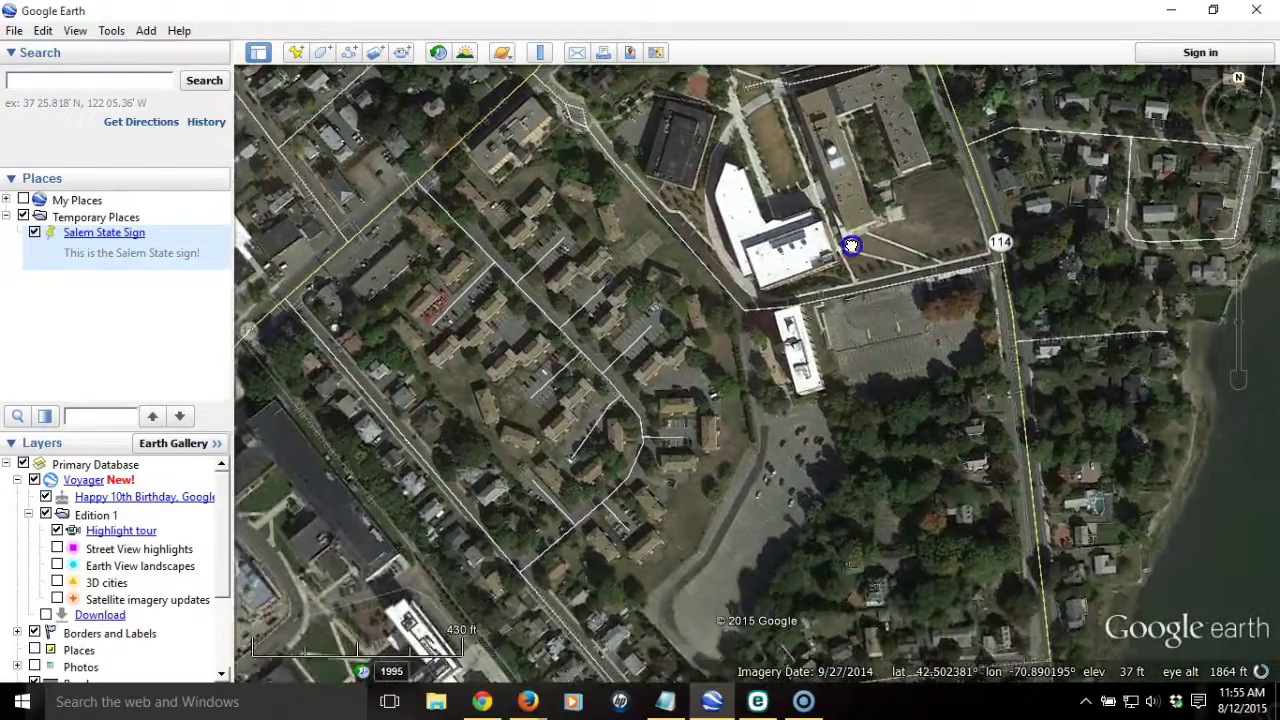
left_click_drag(666, 534, 800, 263)
left_click_drag(514, 543, 662, 598)
left_click_drag(646, 380, 697, 503)
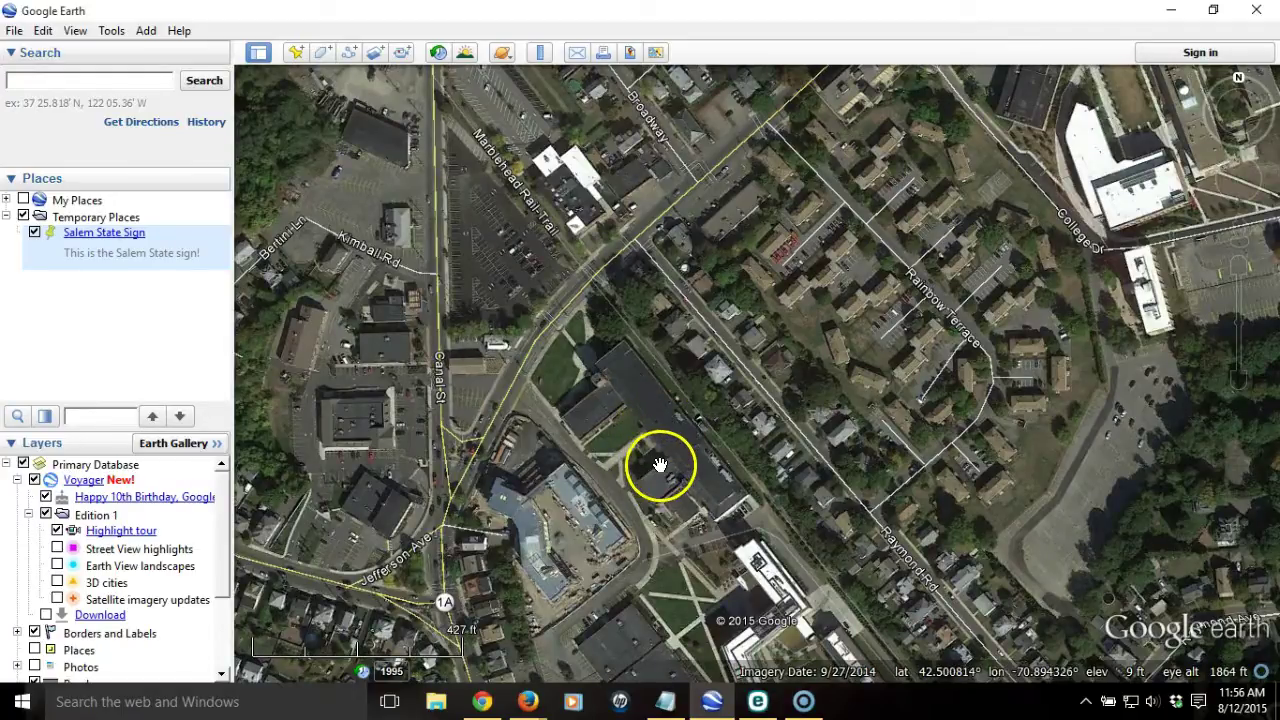
left_click(296, 54)
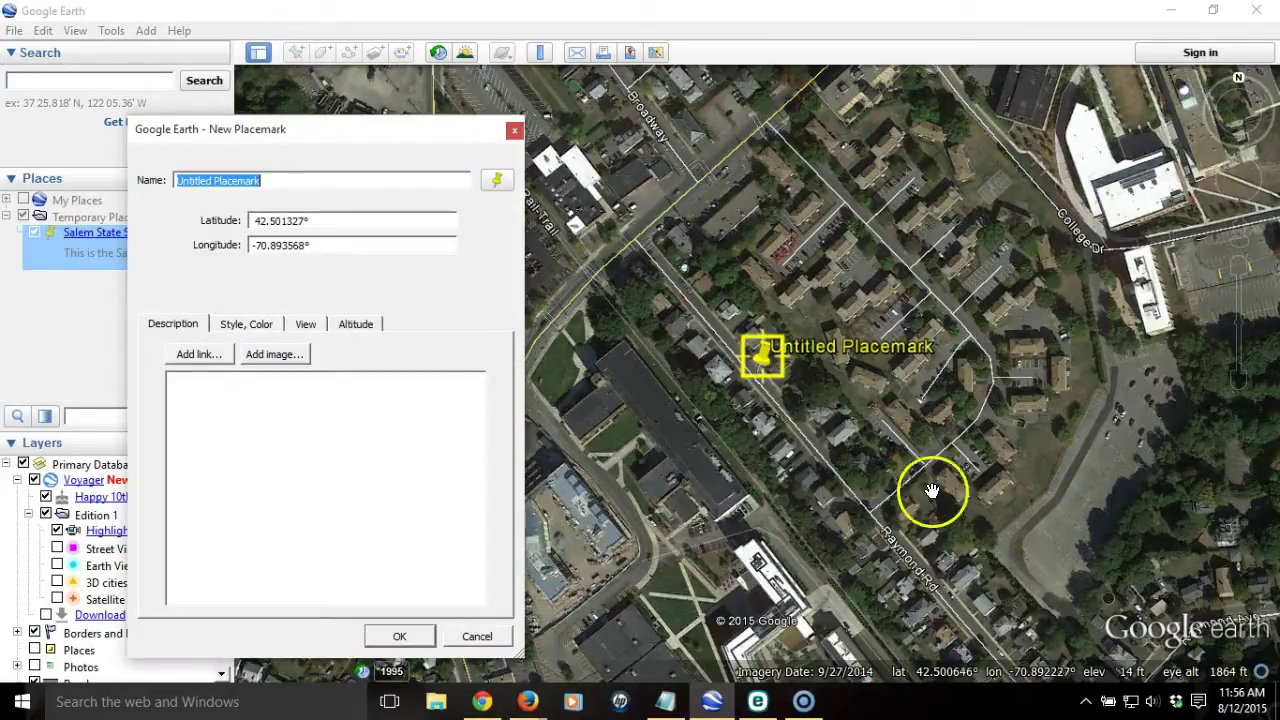
left_click_drag(760, 366, 661, 435)
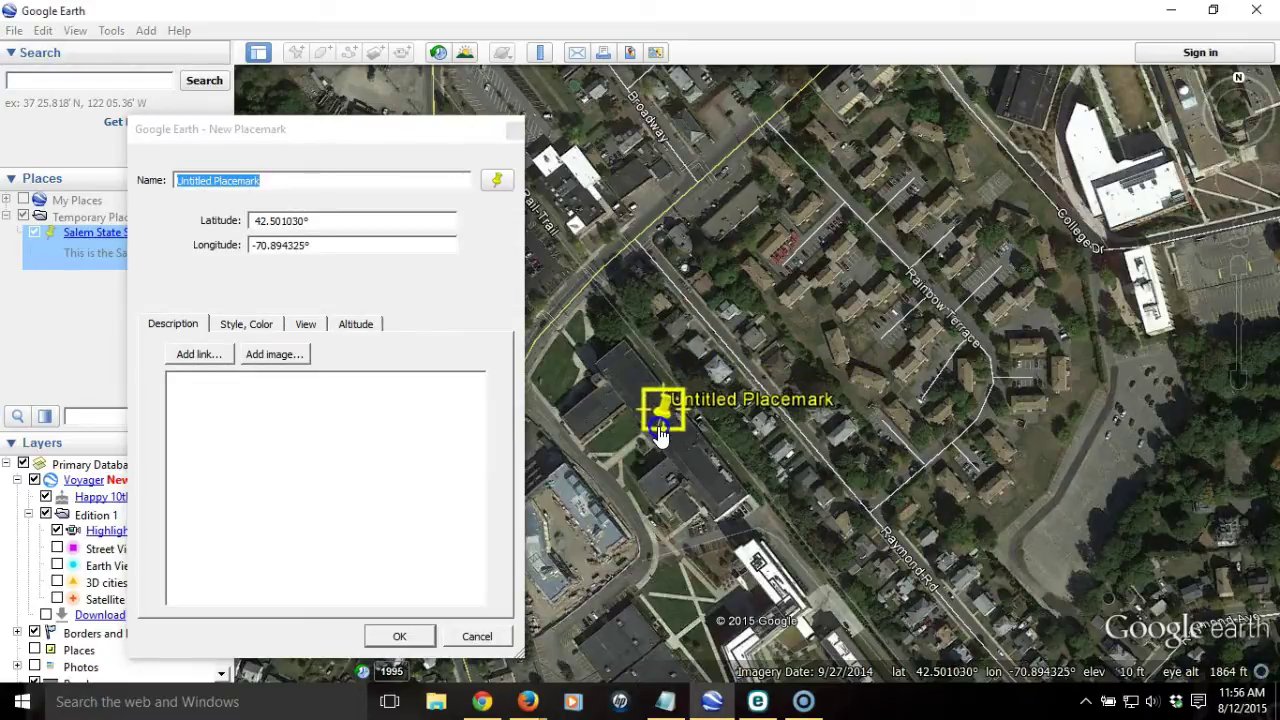
- Name the placemark "Undergraduate Research Day!" and enter a description saying that the two named students are showing their work
left_click(337, 134)
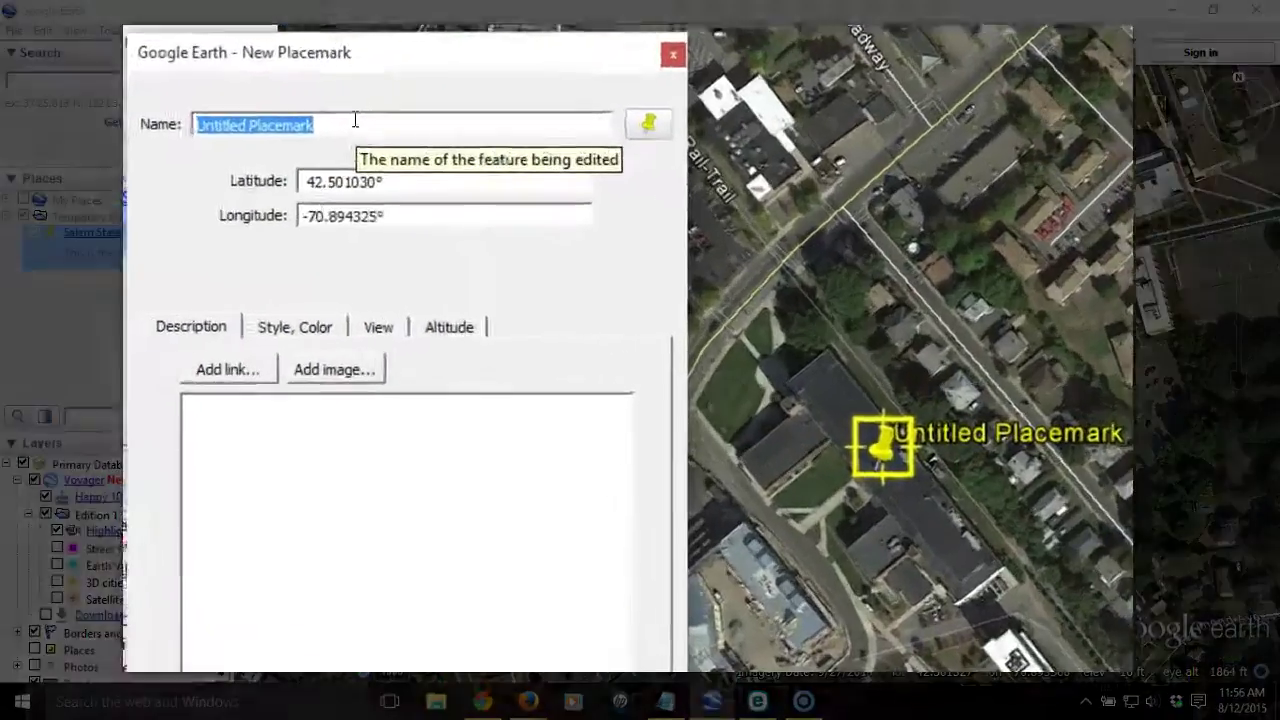
type("Und")
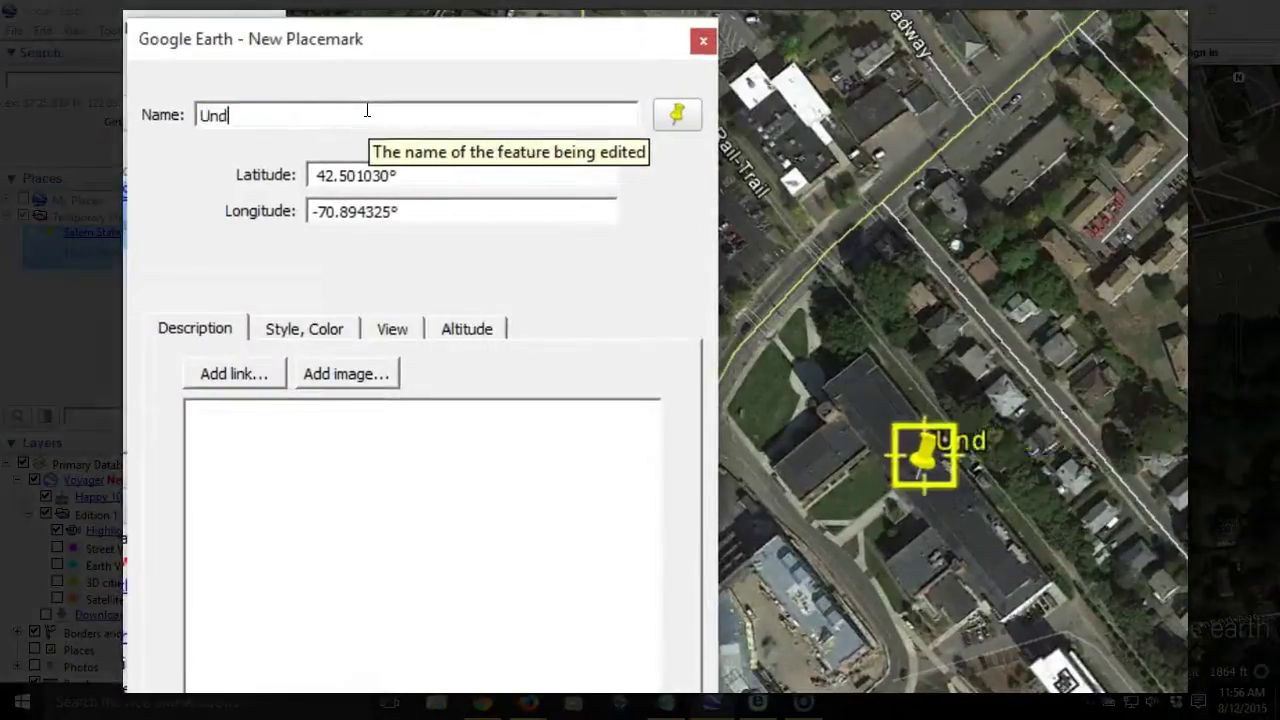
type("ergraduate Research Day!")
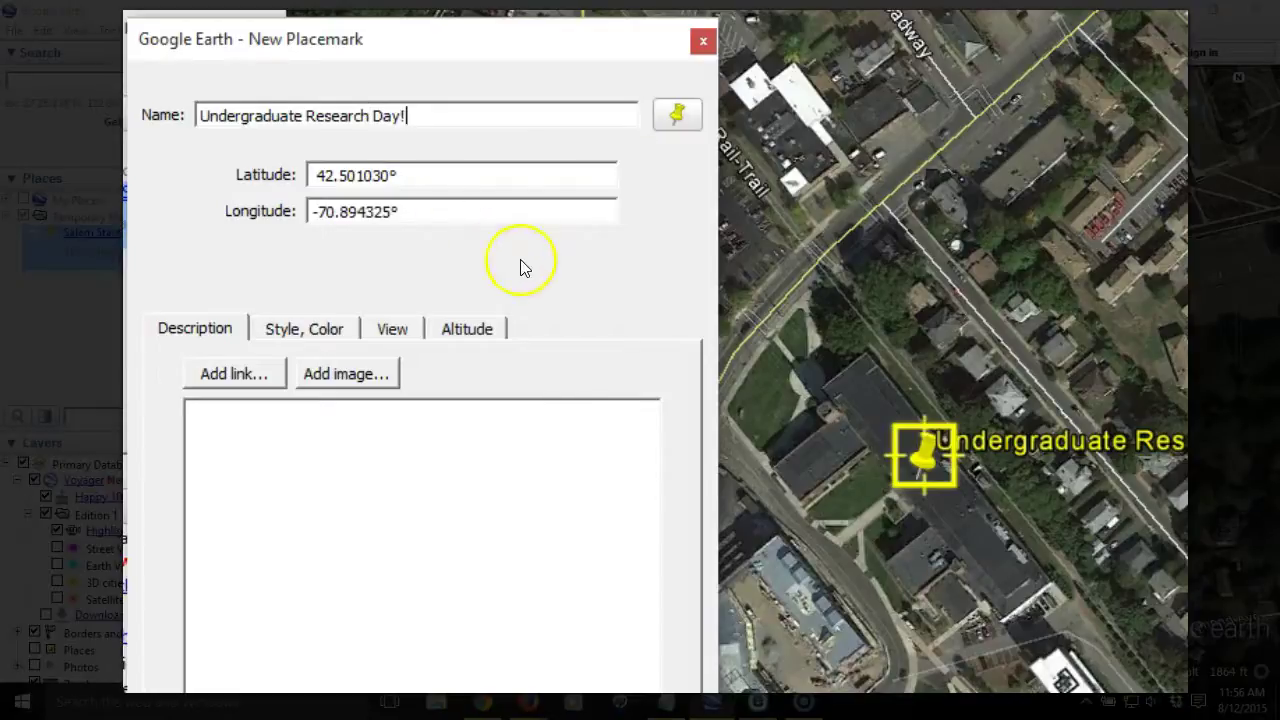
left_click(492, 452)
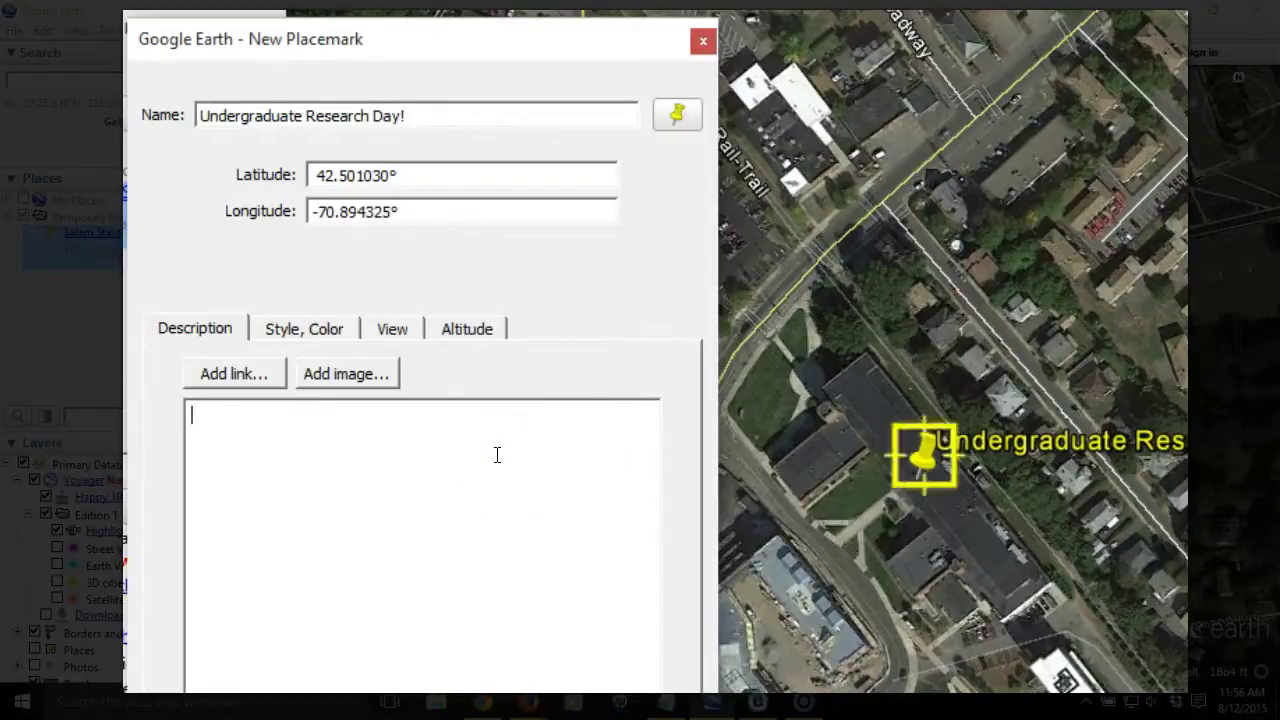
type("Here are Tyler and Fatou showing their work!")
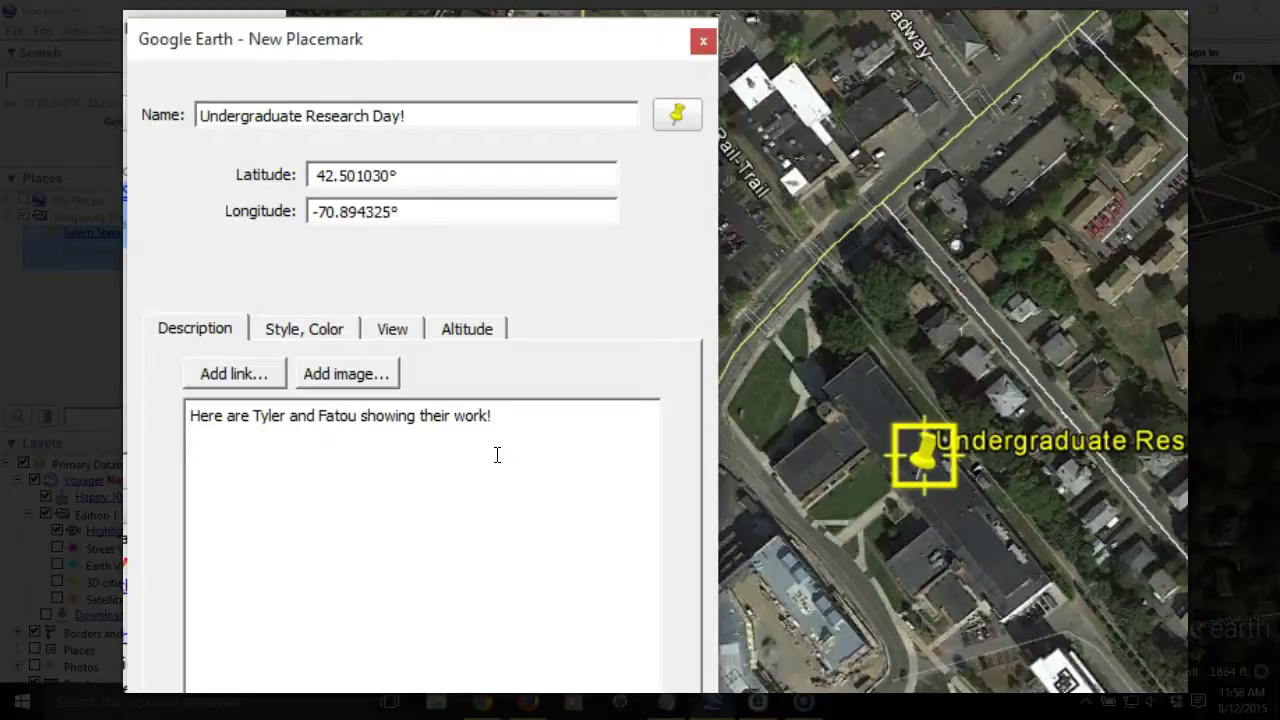
- Insert the copied photo address as an image in the placemark's description and check the .jpg extension in the resulting tag
left_click(358, 378)
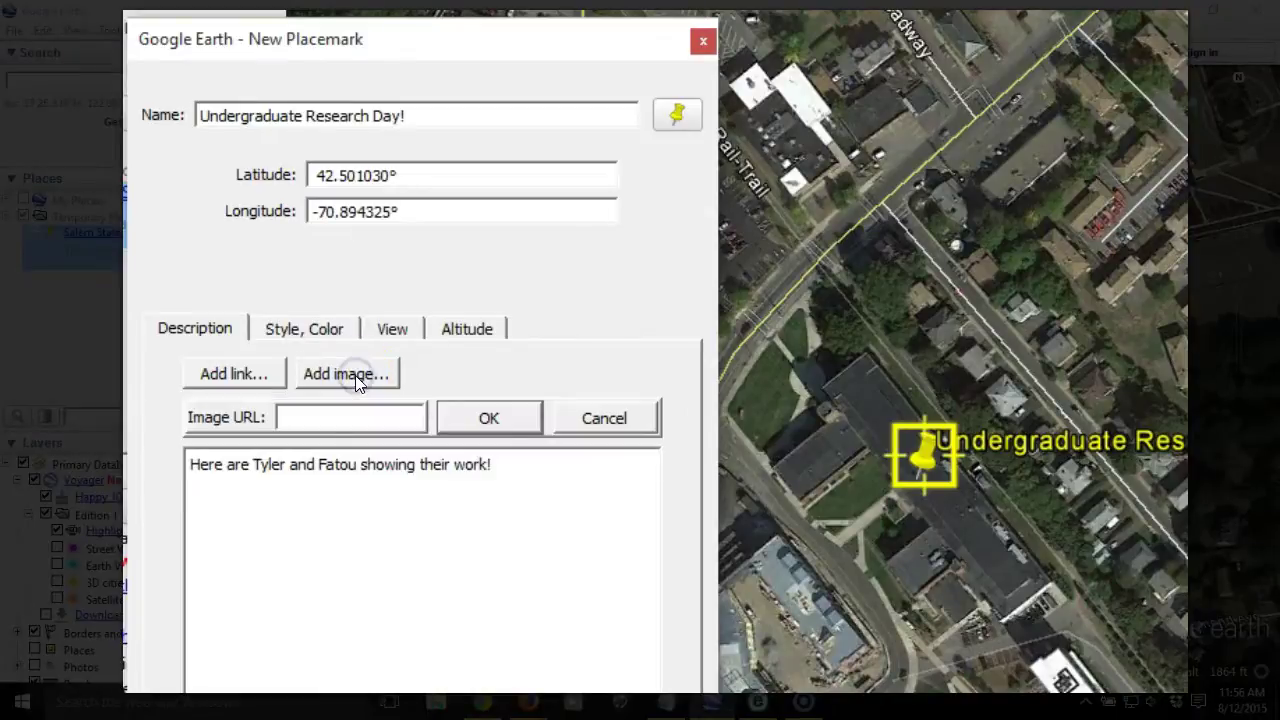
right_click(325, 418)
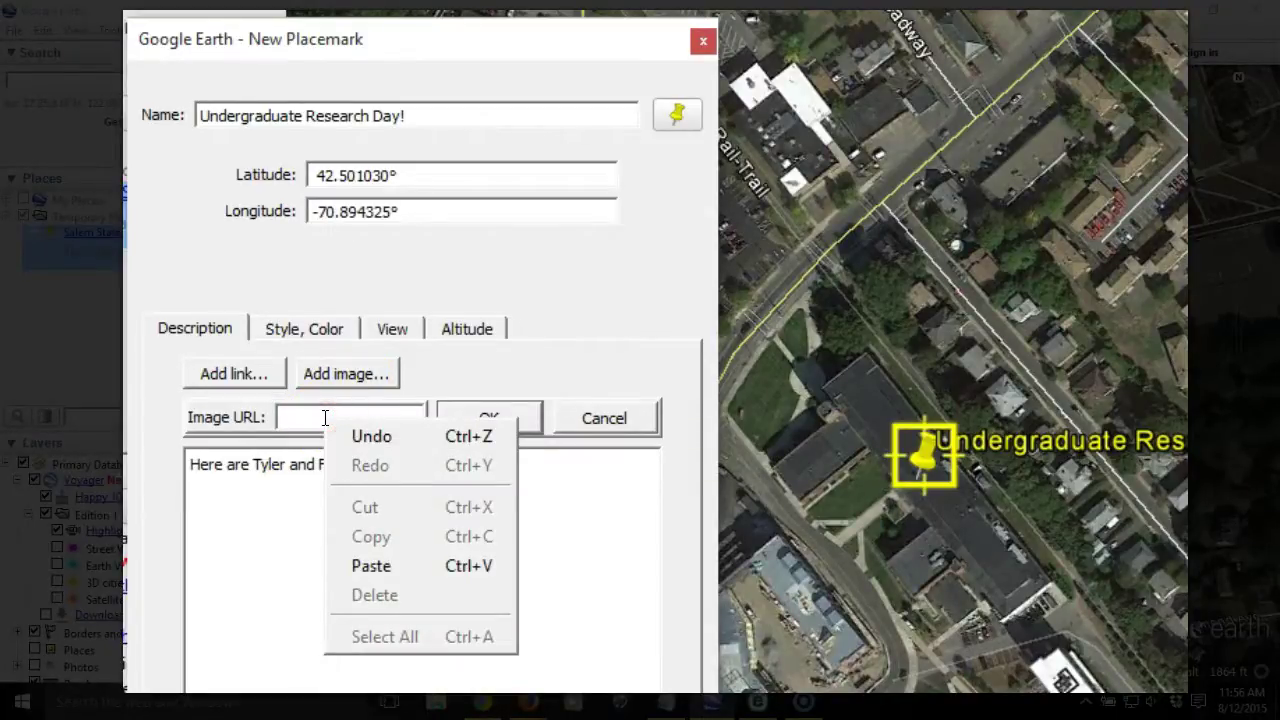
left_click(404, 567)
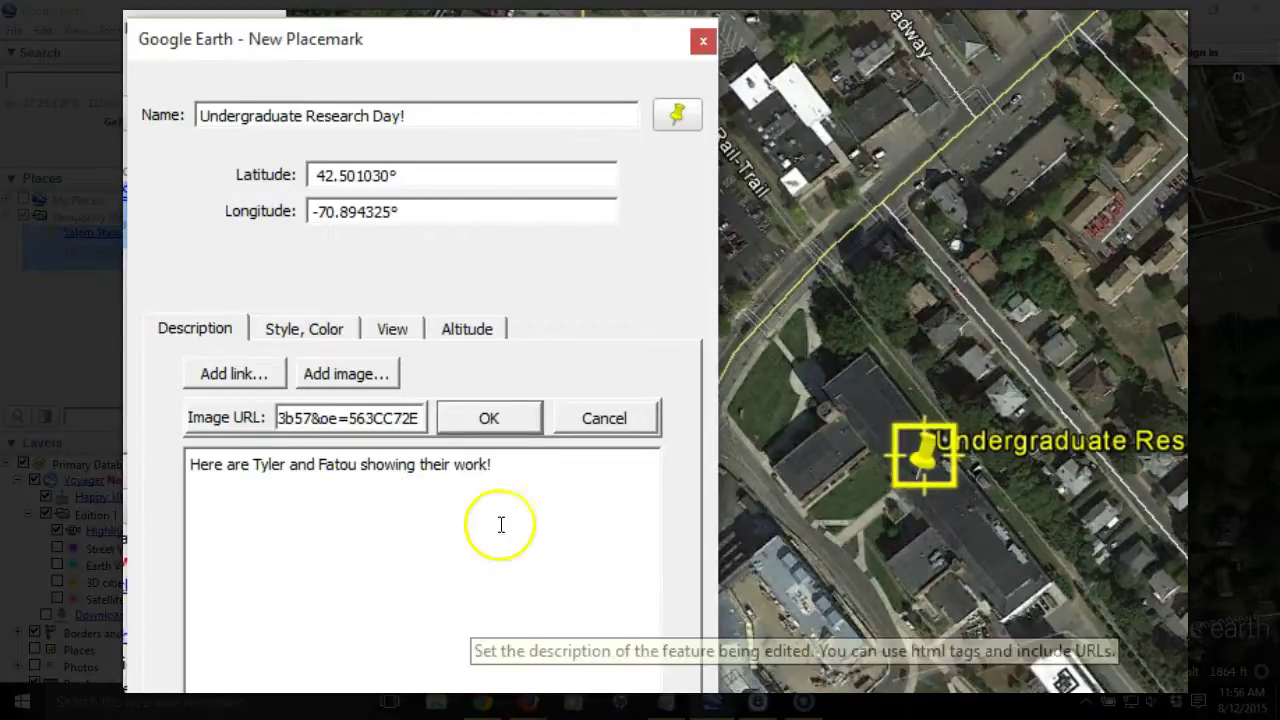
left_click(489, 418)
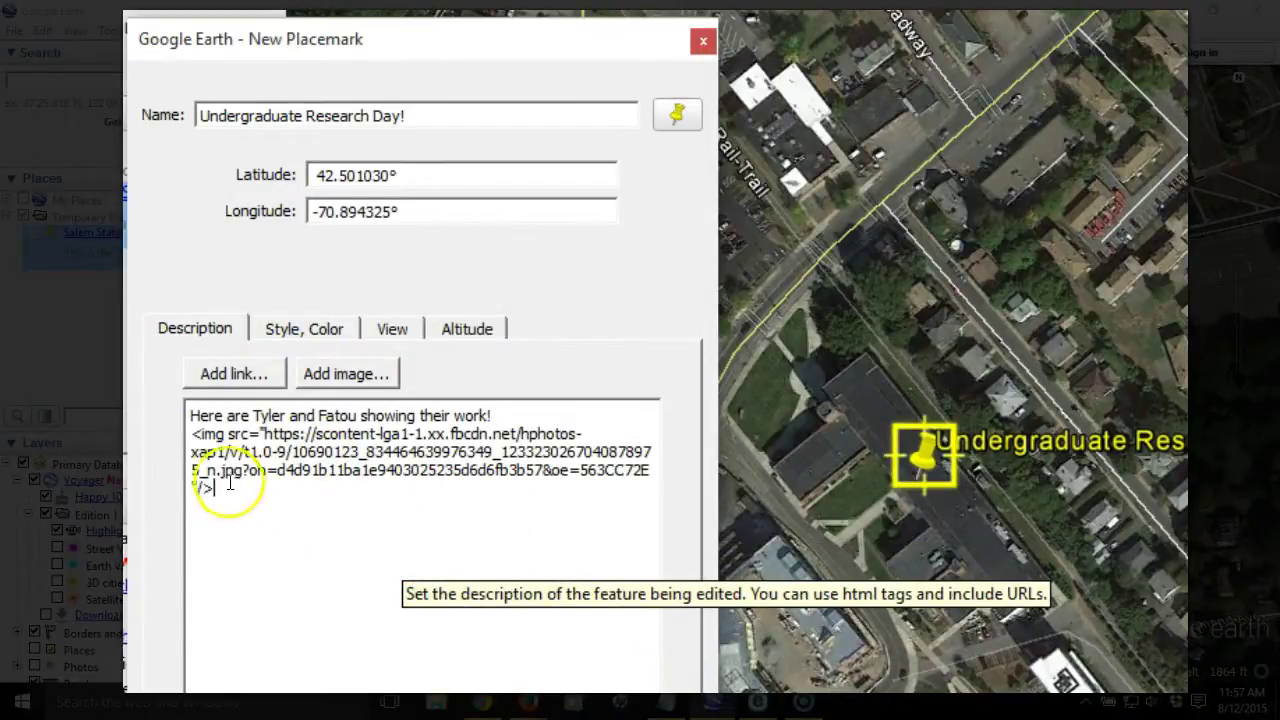
left_click_drag(216, 470, 243, 472)
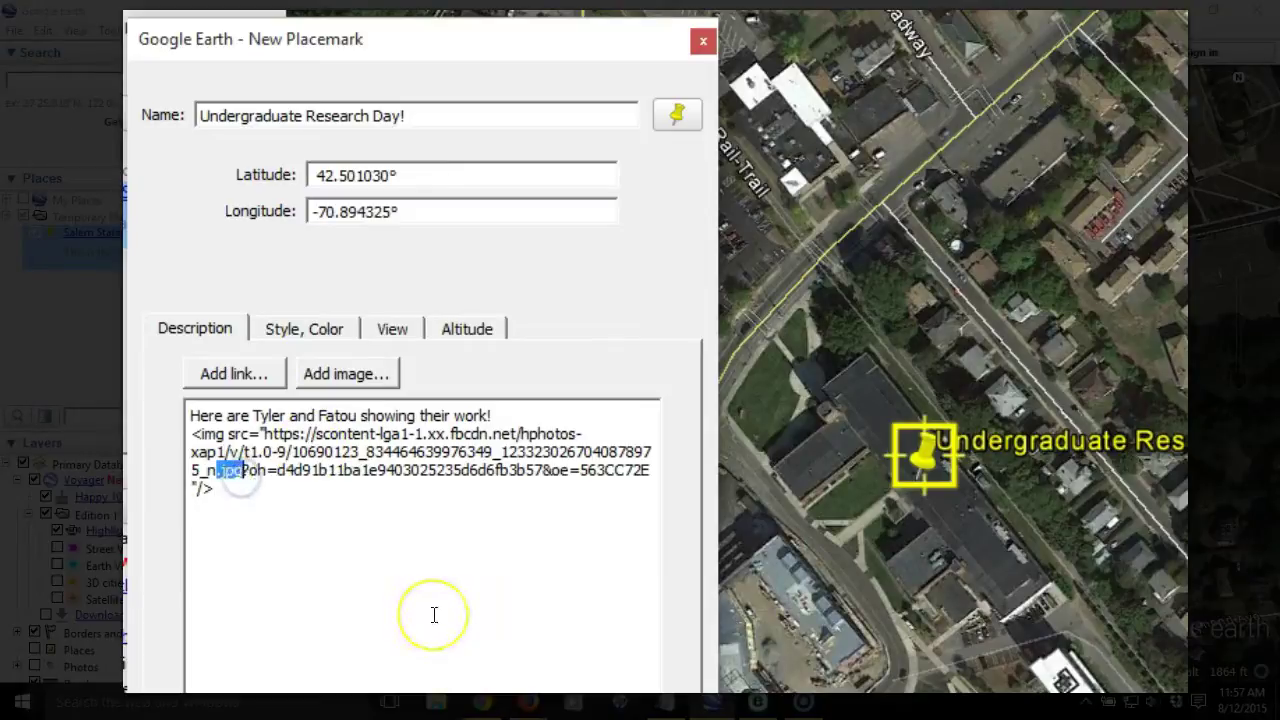
left_click(309, 491)
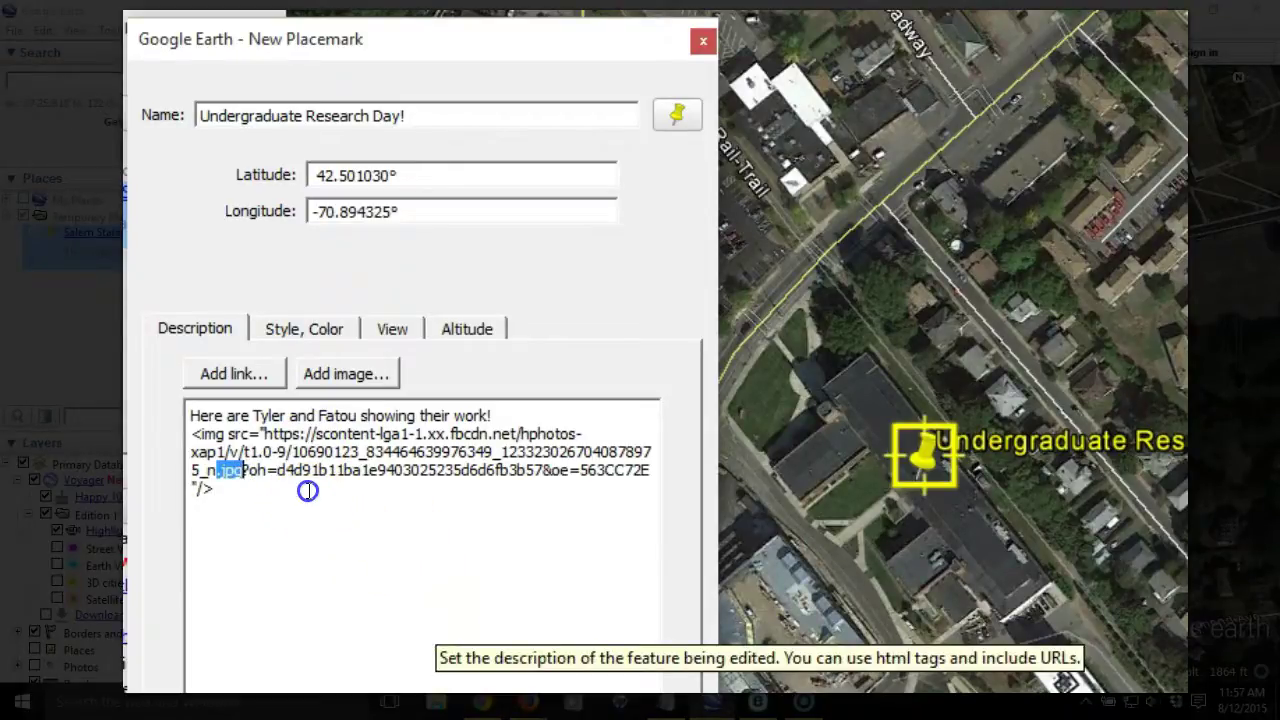
left_click(369, 582)
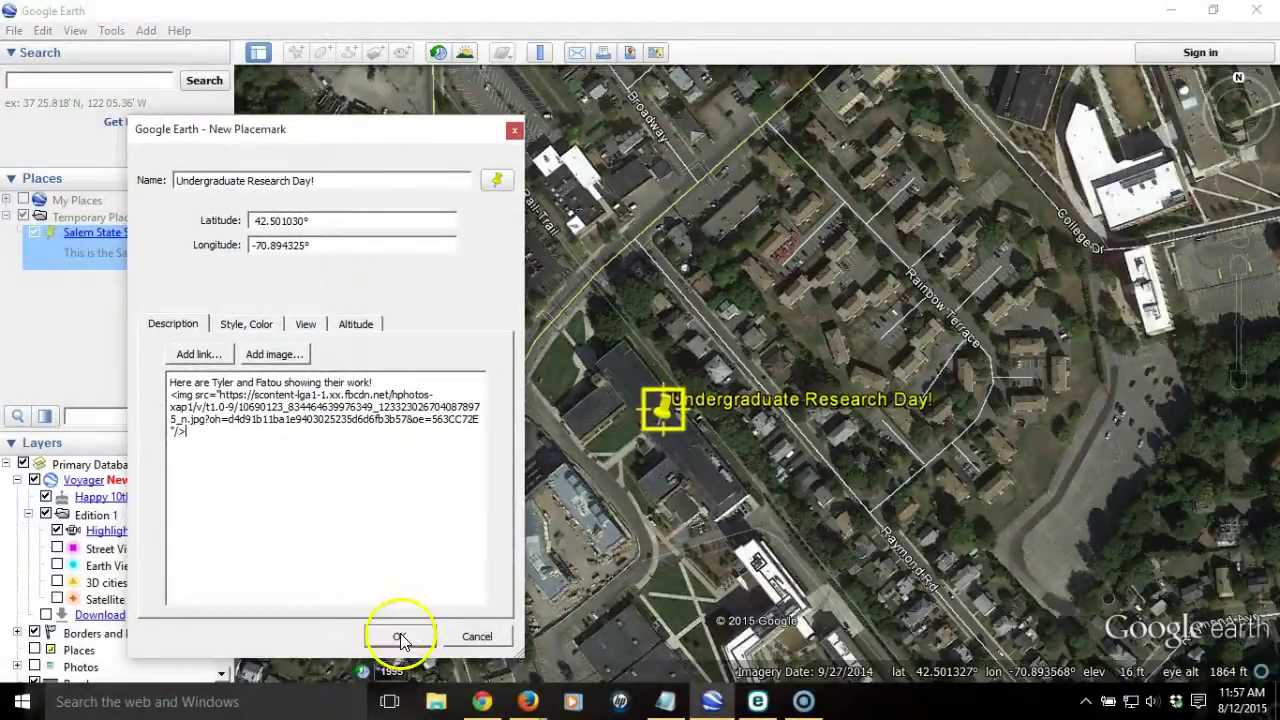
- Save the placemark and open its balloon on the map to view the photo
left_click(400, 633)
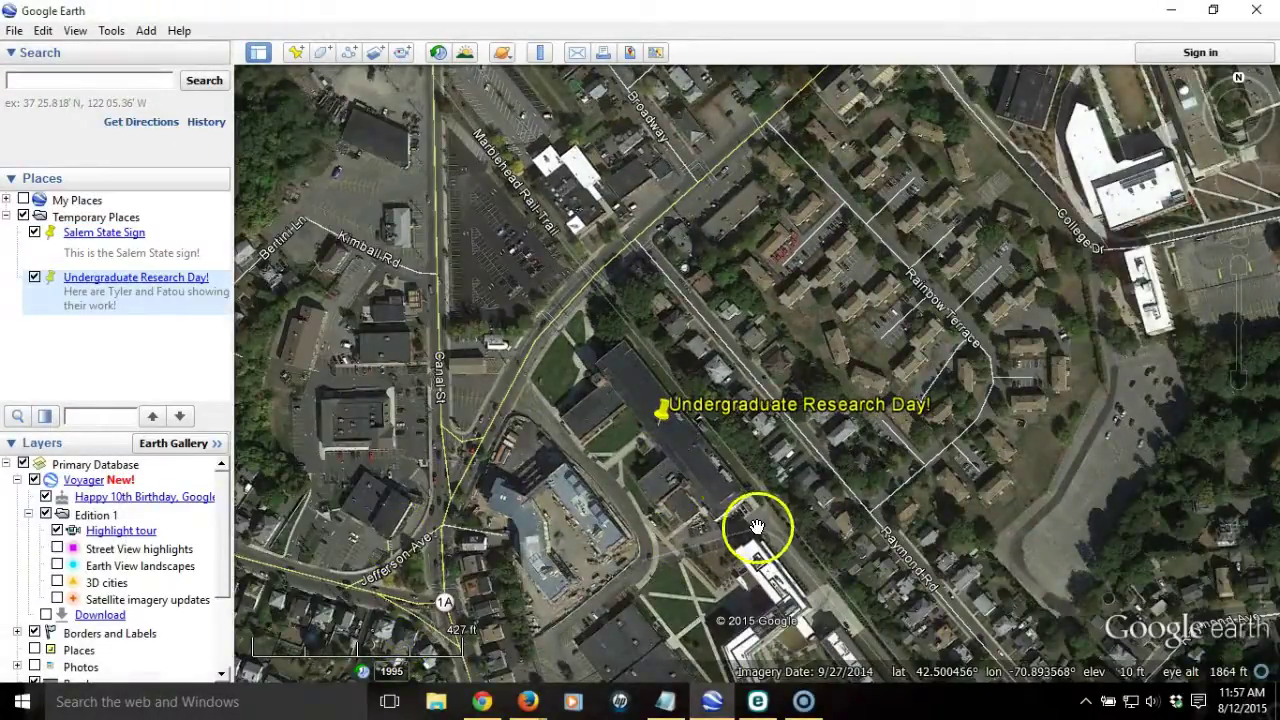
left_click(664, 412)
mouse_move(1087, 214)
left_mouse_down()
mouse_move(1092, 445)
mouse_move(1077, 211)
left_mouse_up()
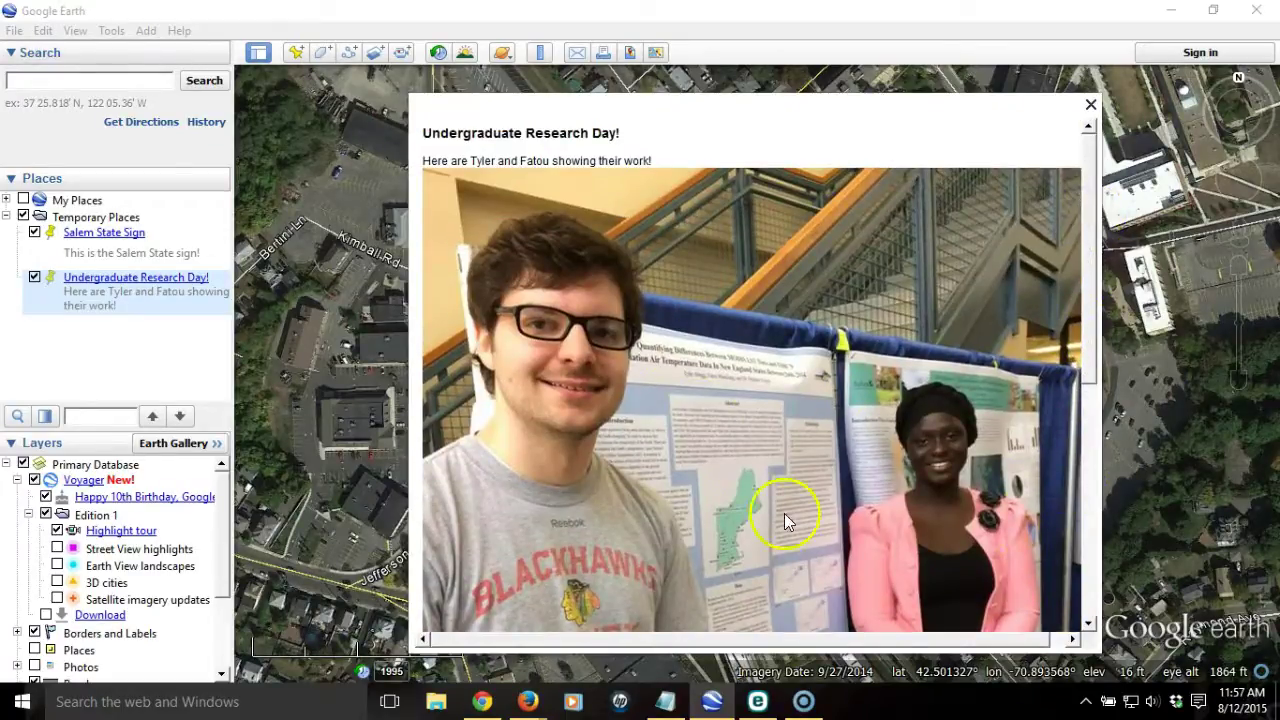
- Scroll through the full-size photo in the placemark's balloon and close the balloon
mouse_move(1086, 251)
left_mouse_down()
mouse_move(1102, 490)
mouse_move(1095, 250)
left_mouse_up()
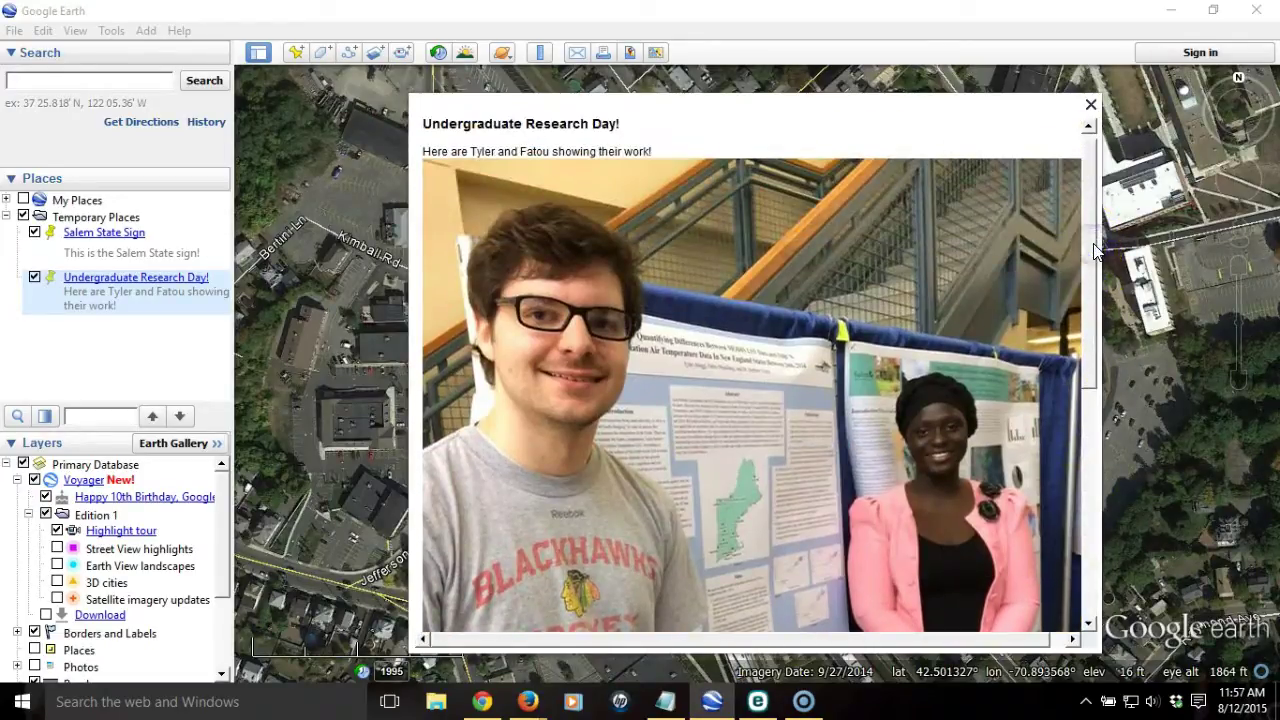
left_click(700, 205)
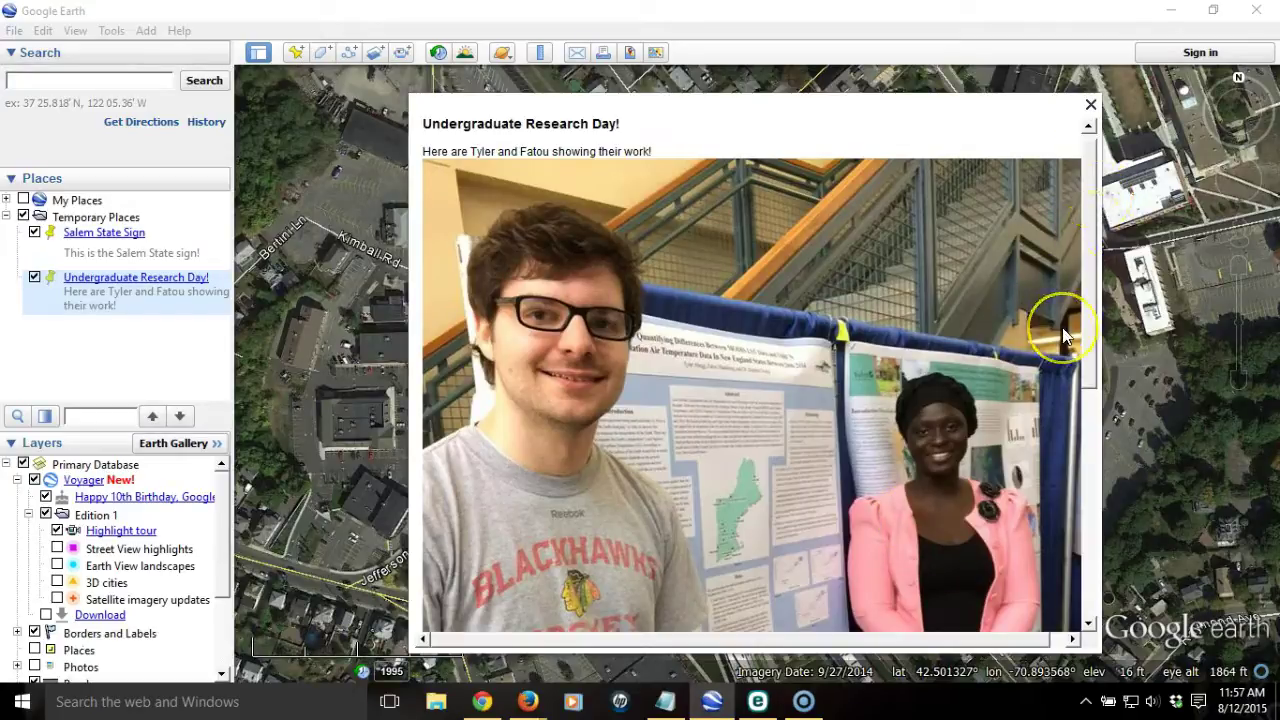
left_click(1088, 155)
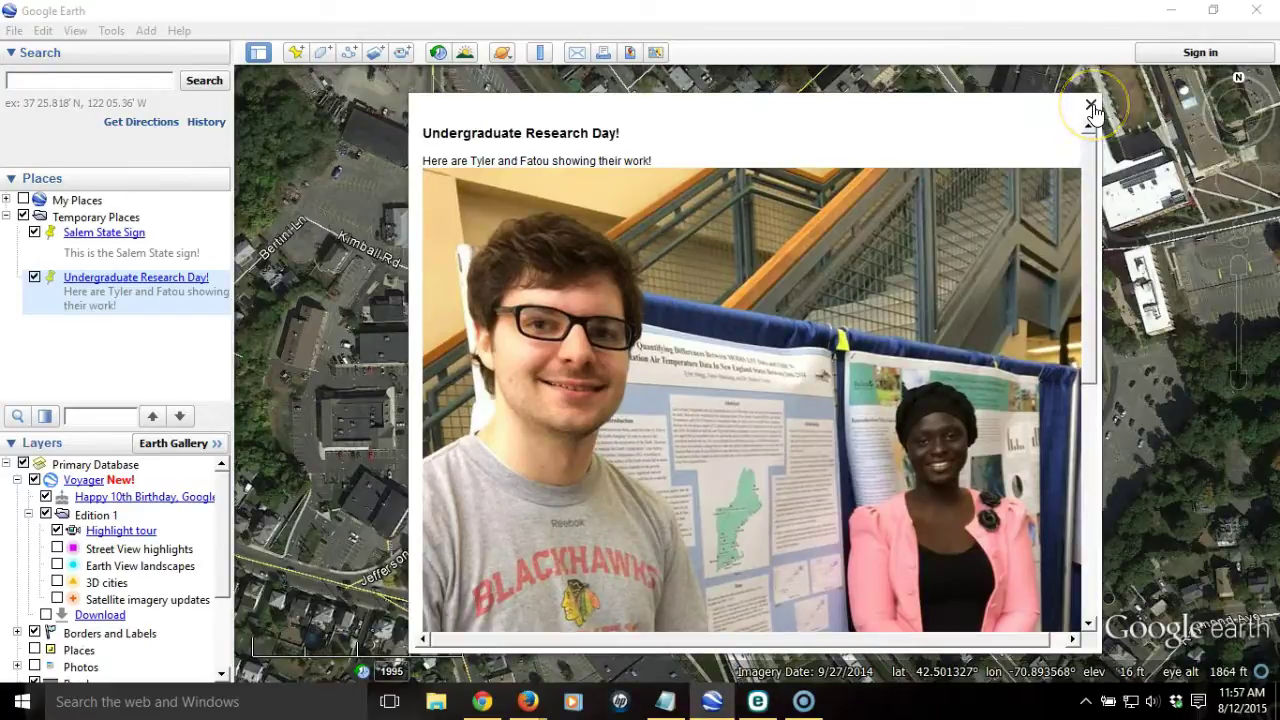
left_click(1091, 106)
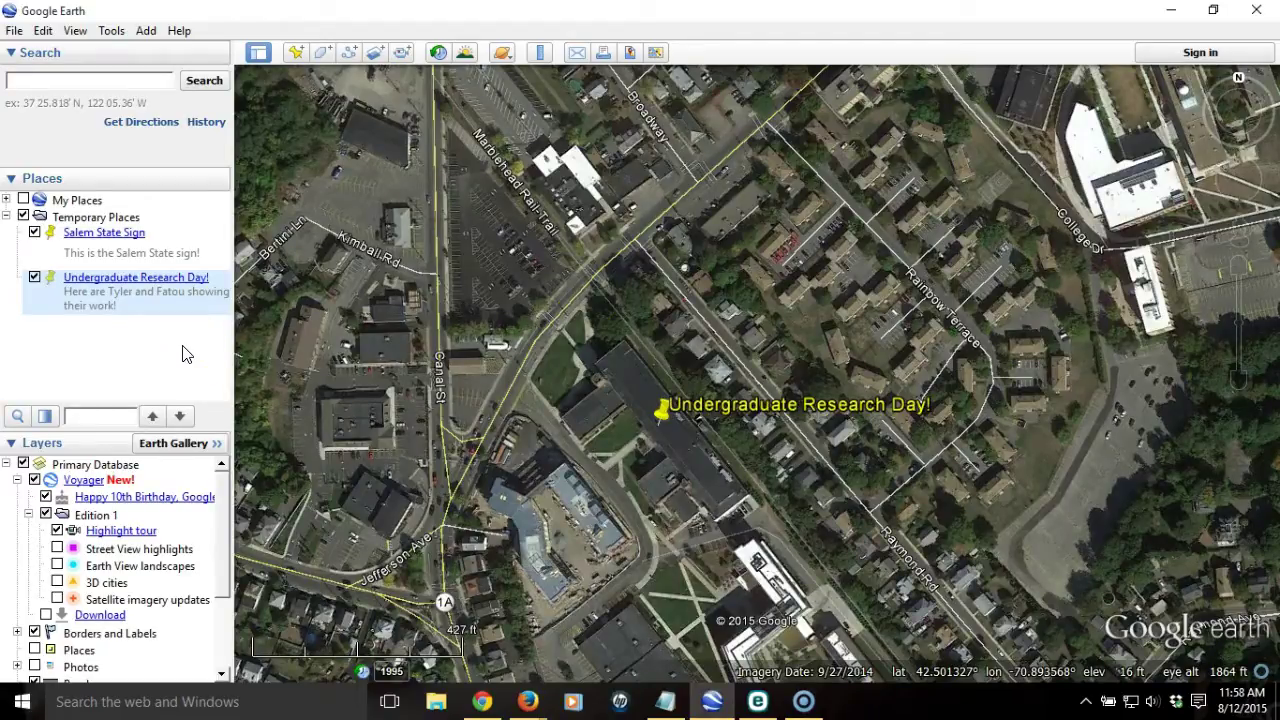
- Edit the Undergraduate Research Day! placemark's description, adding width="250" and height="300" before src in the image tag
right_click(148, 285)
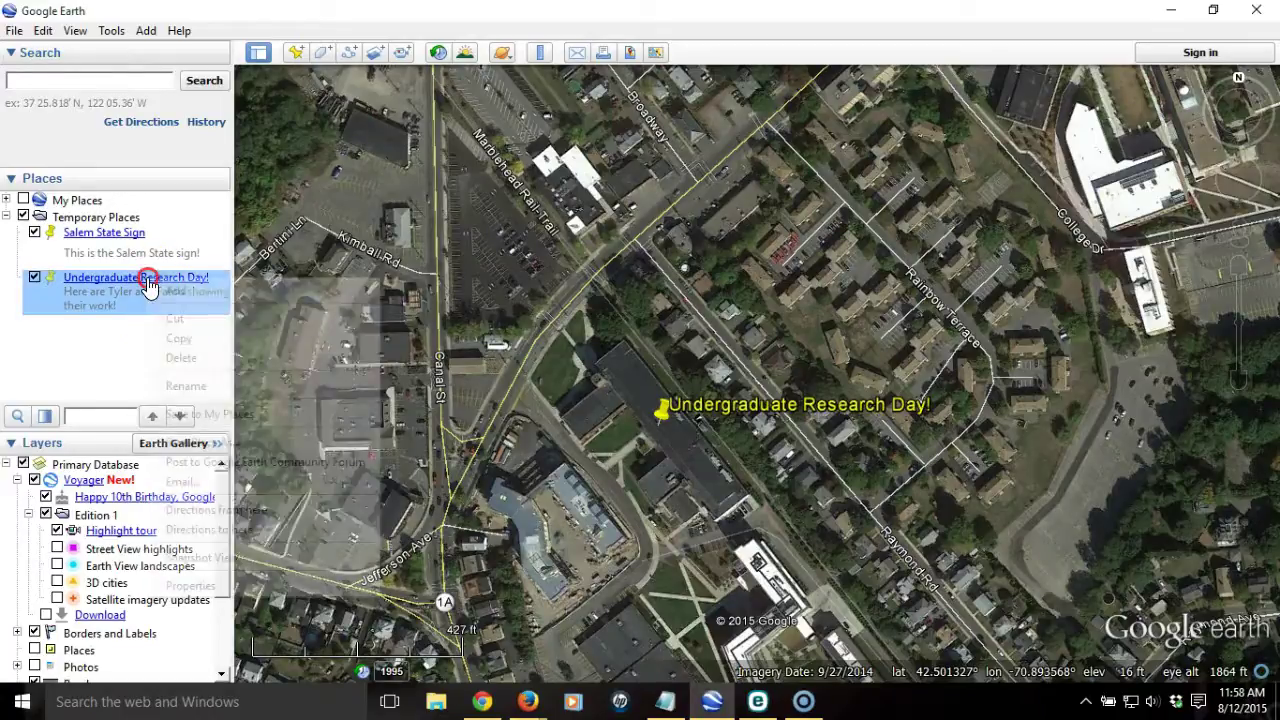
left_click(203, 585)
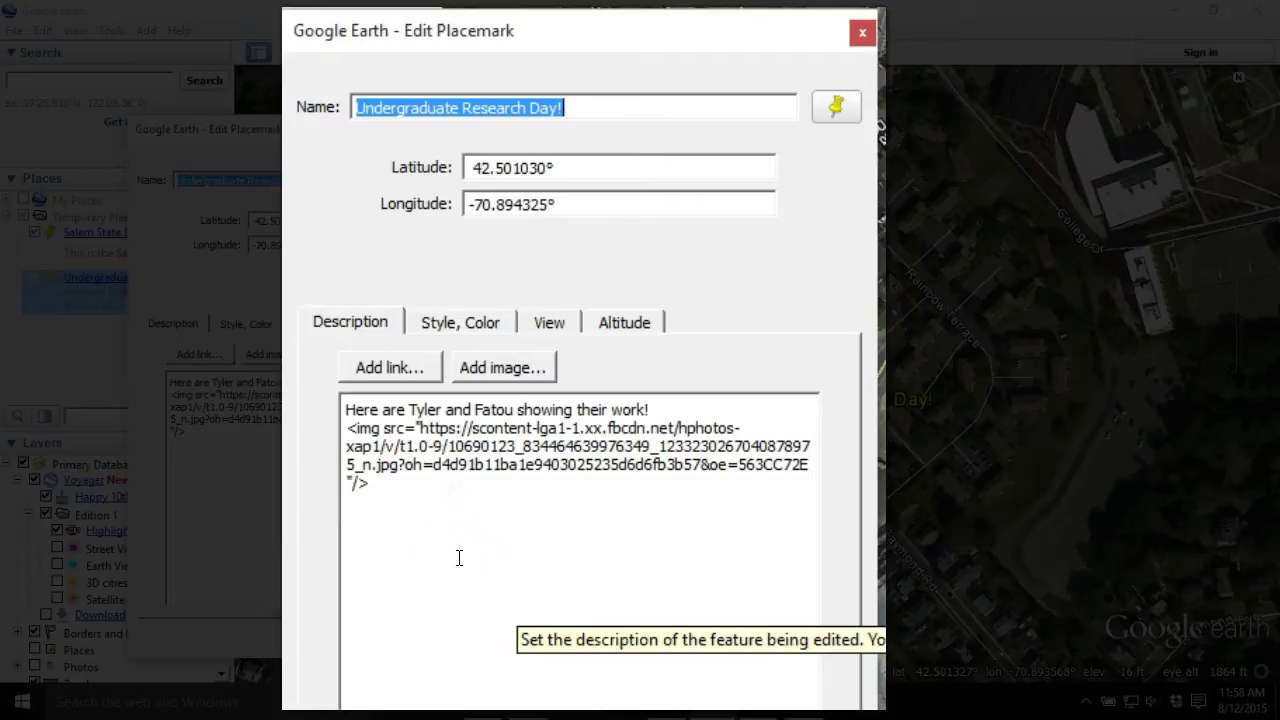
left_click(407, 458)
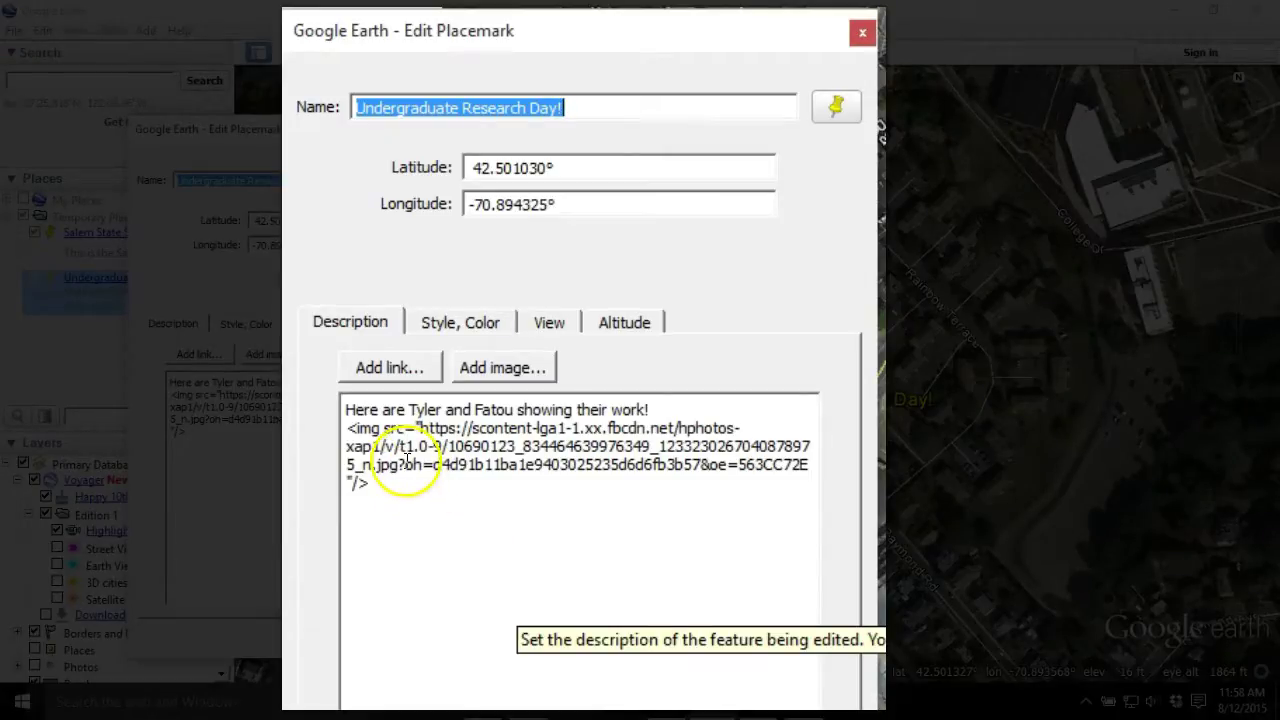
left_click(389, 436)
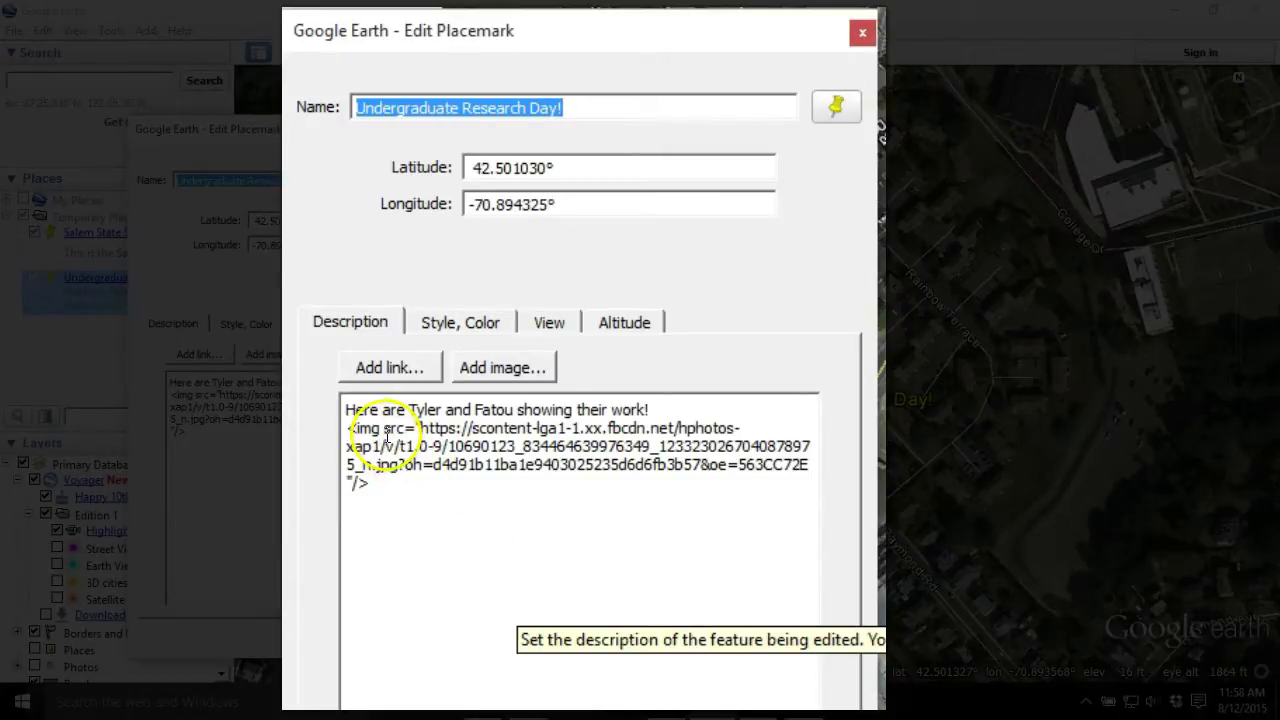
left_click(386, 427)
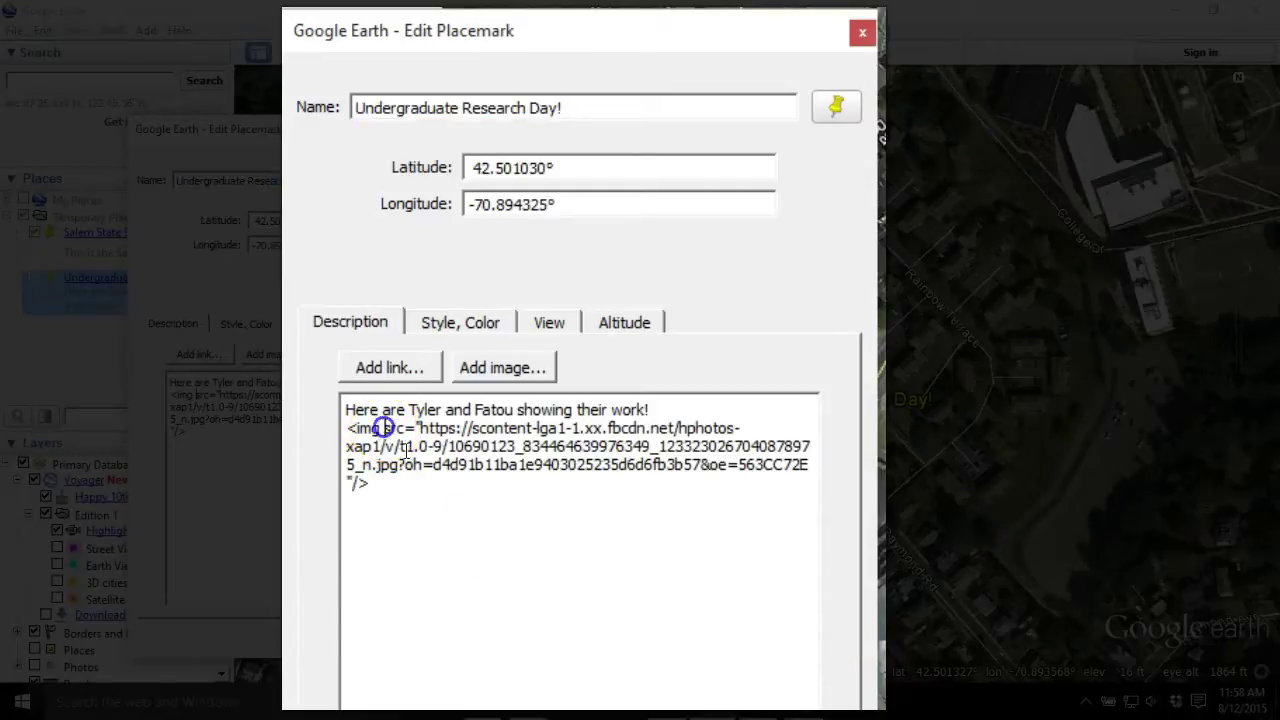
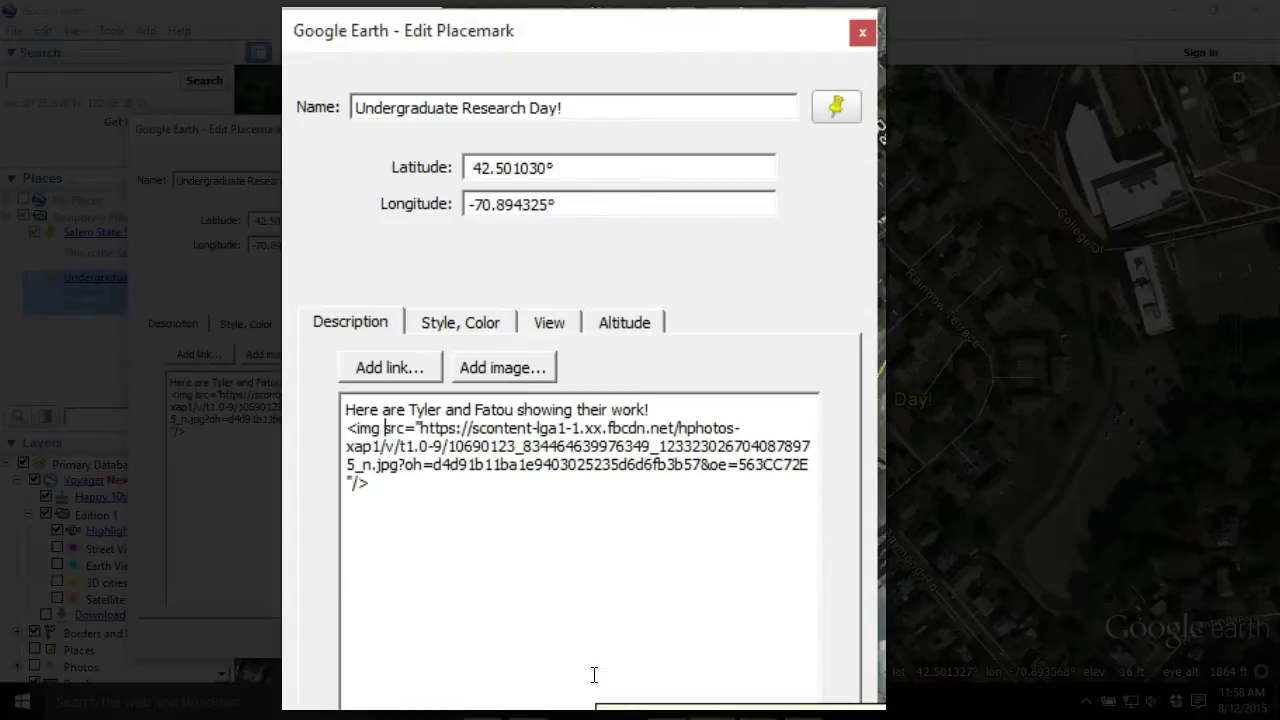
type("width=")
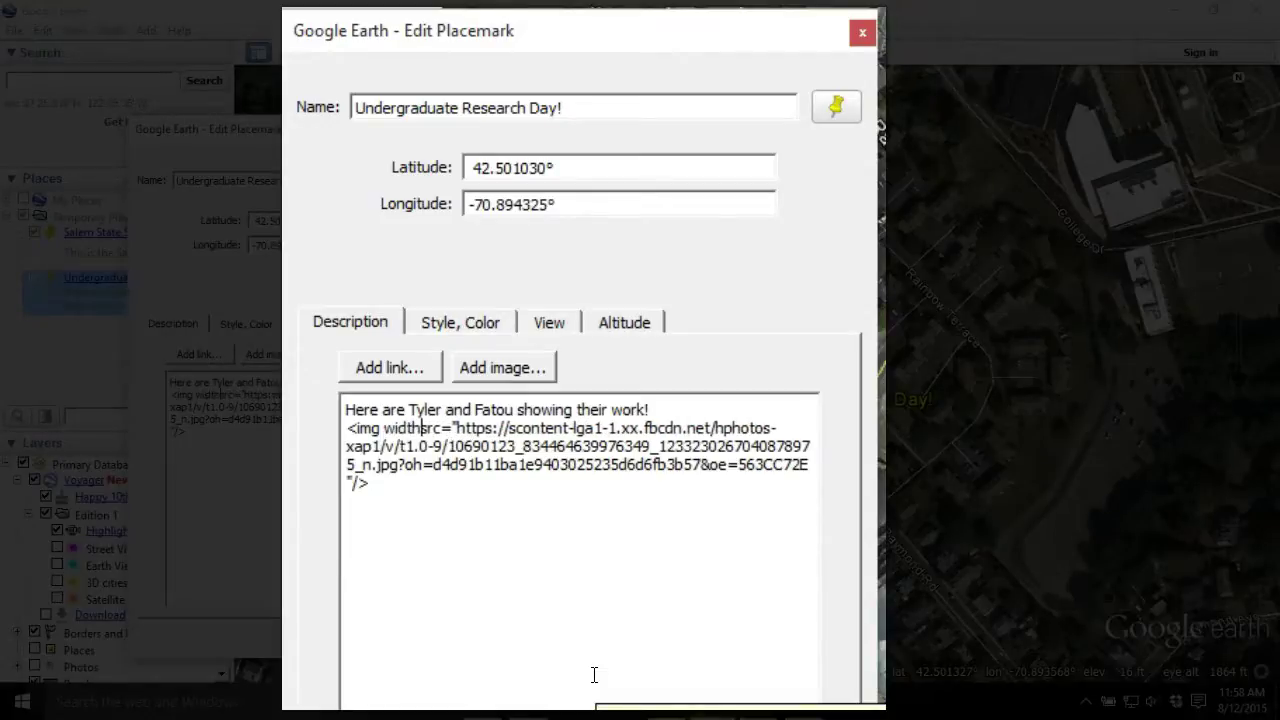
type("\"")
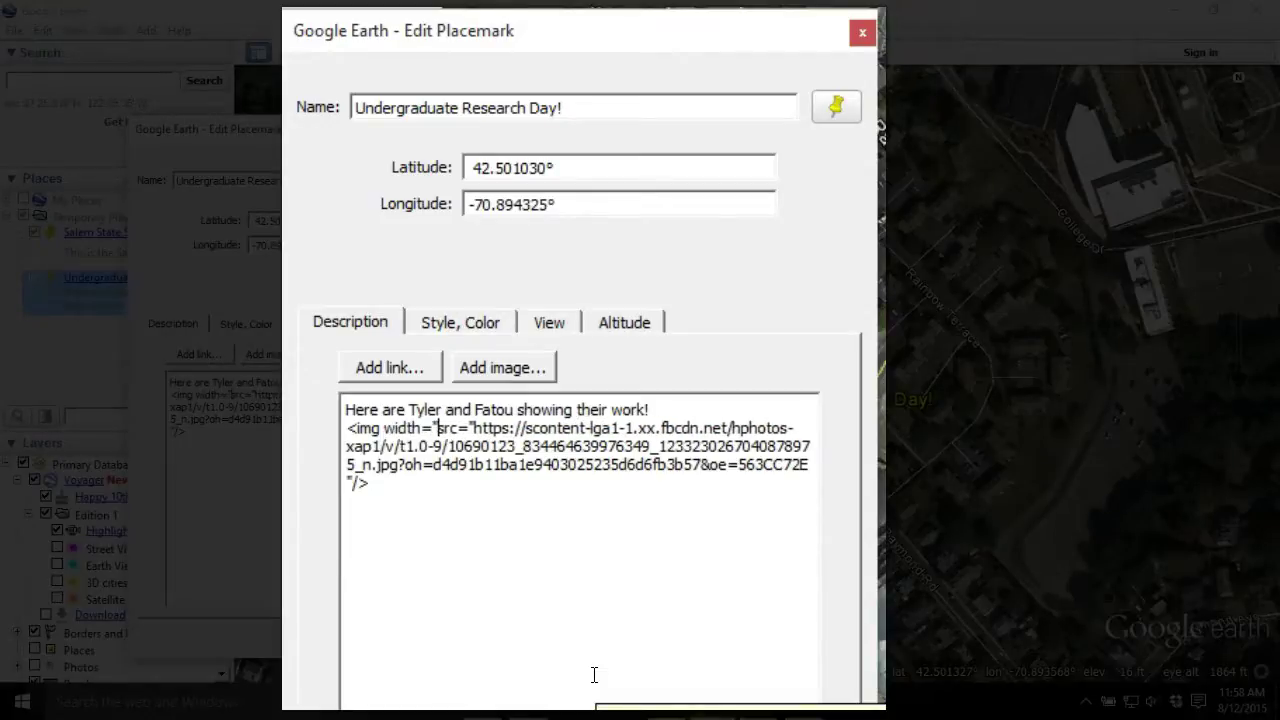
type("250")
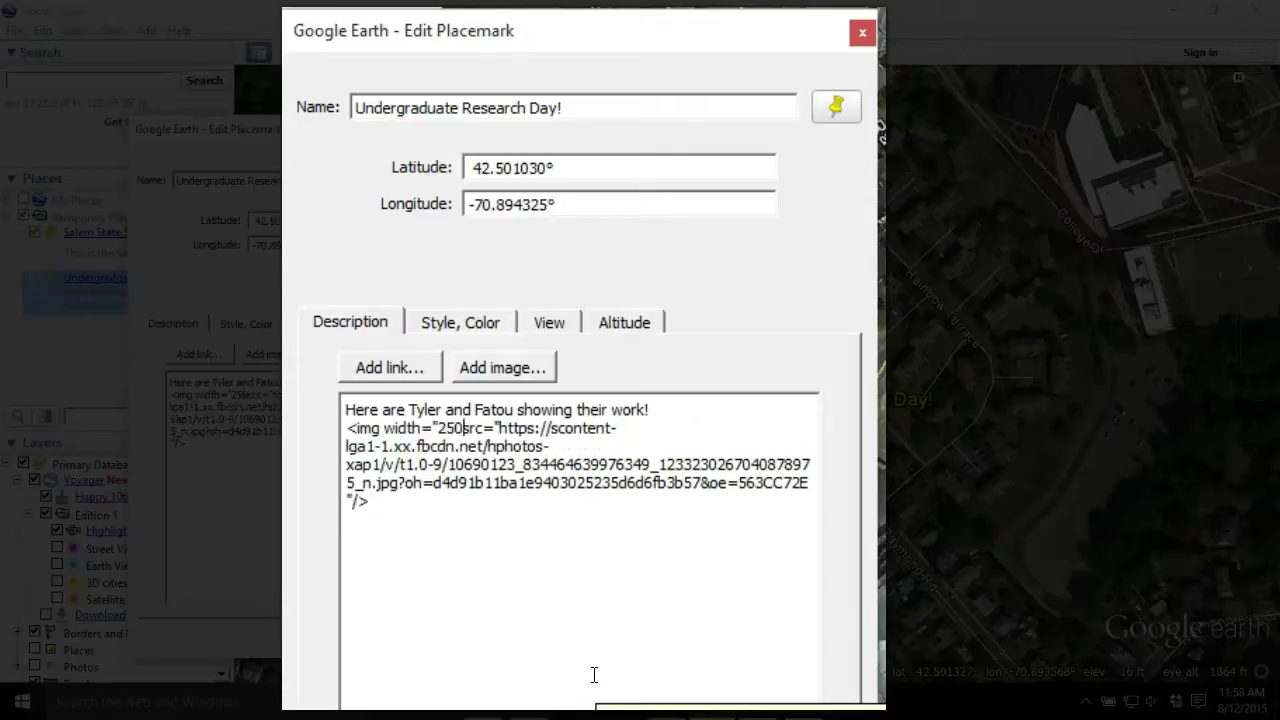
type("\" ")
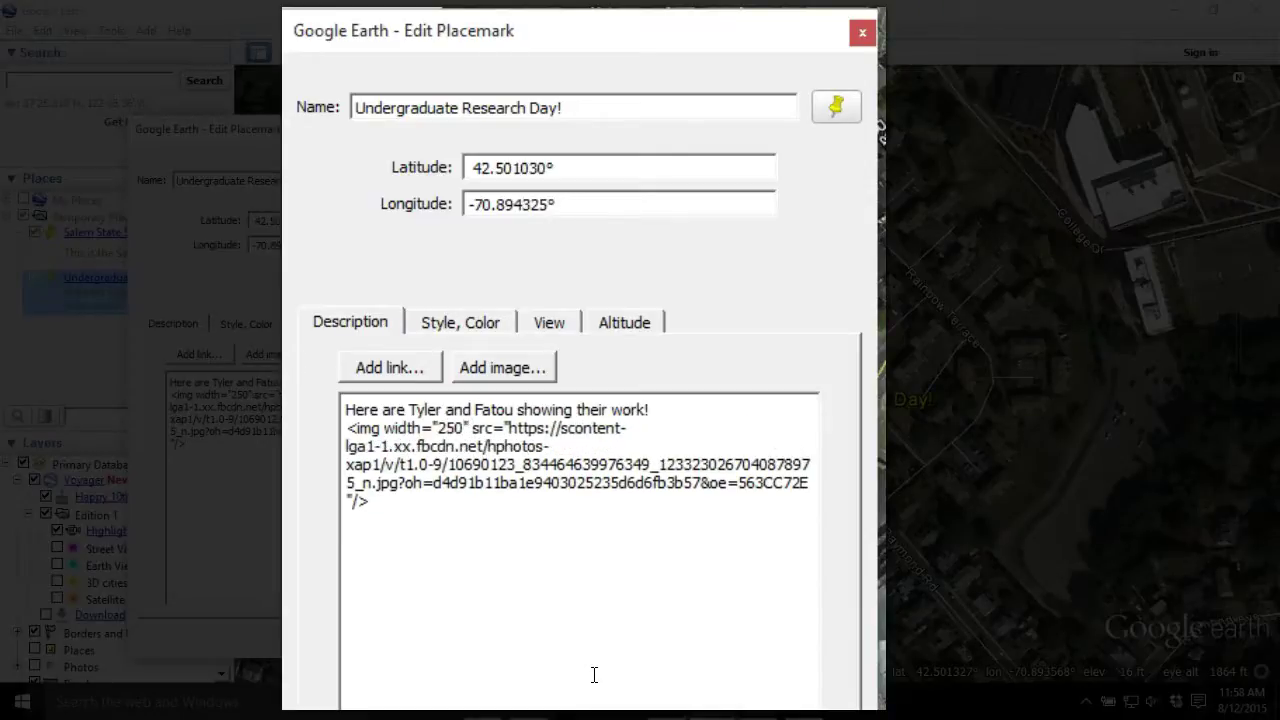
type("height")
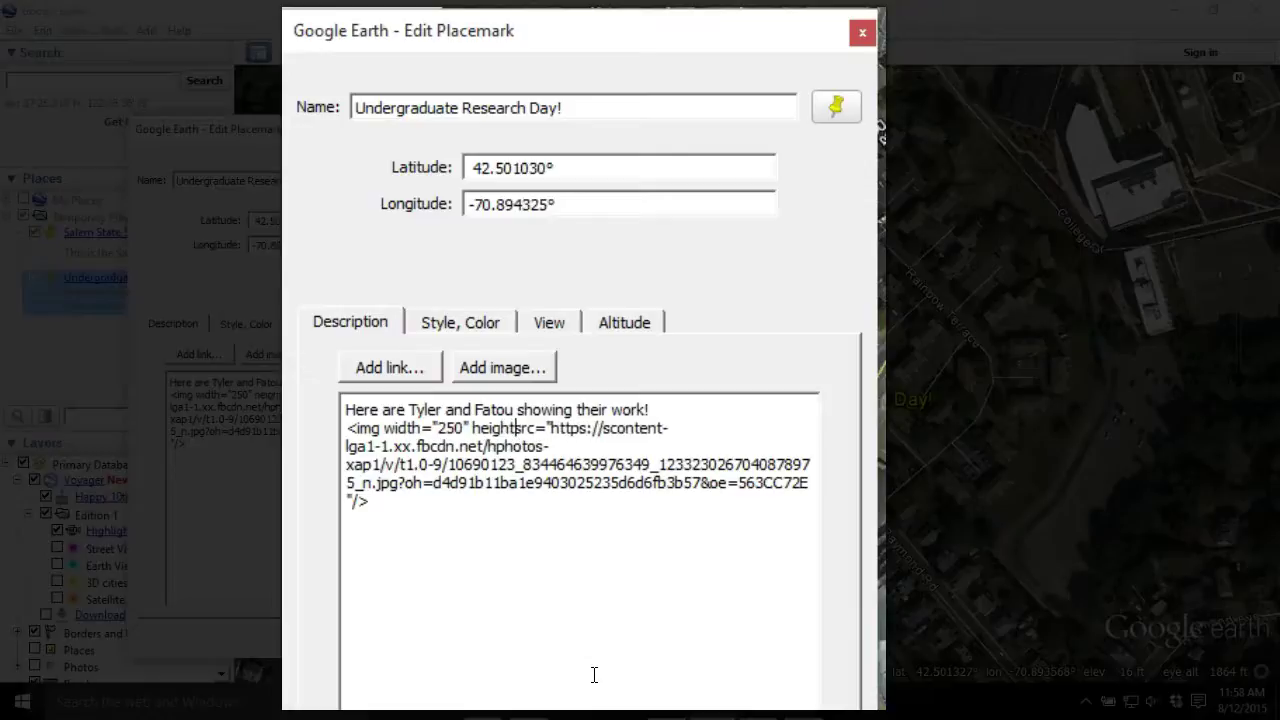
type("=\"30")
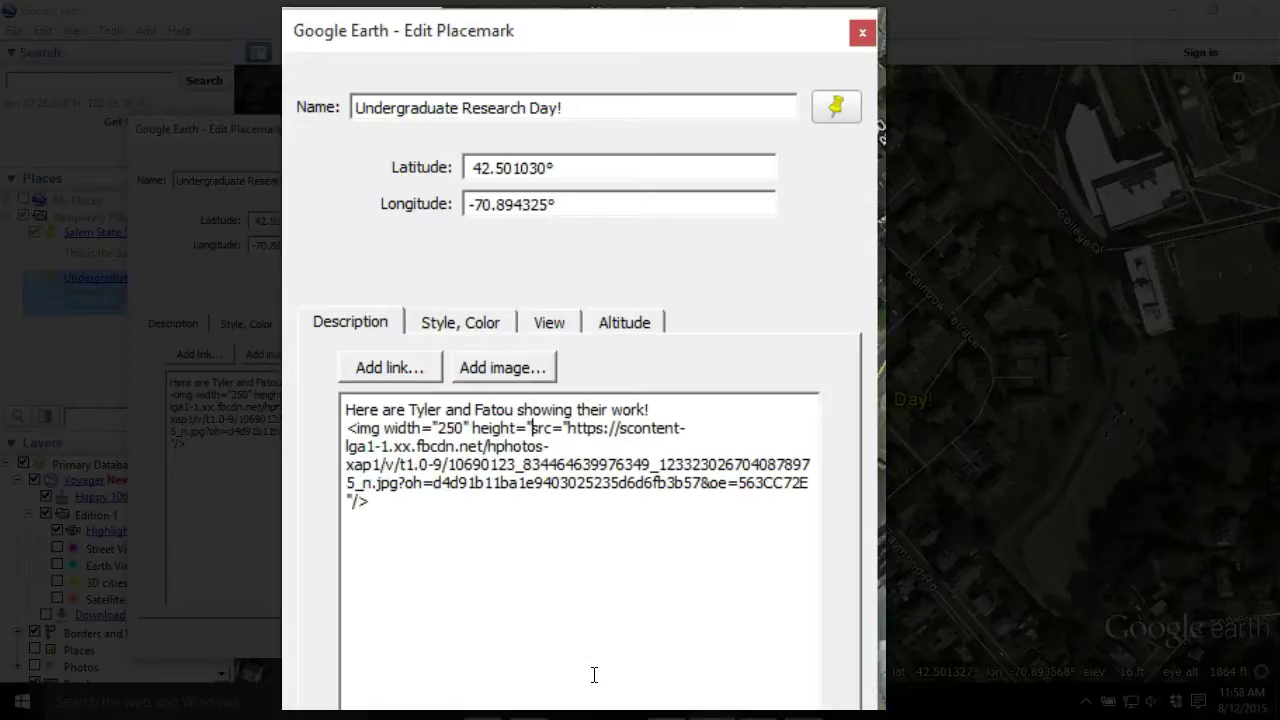
type("0\"")
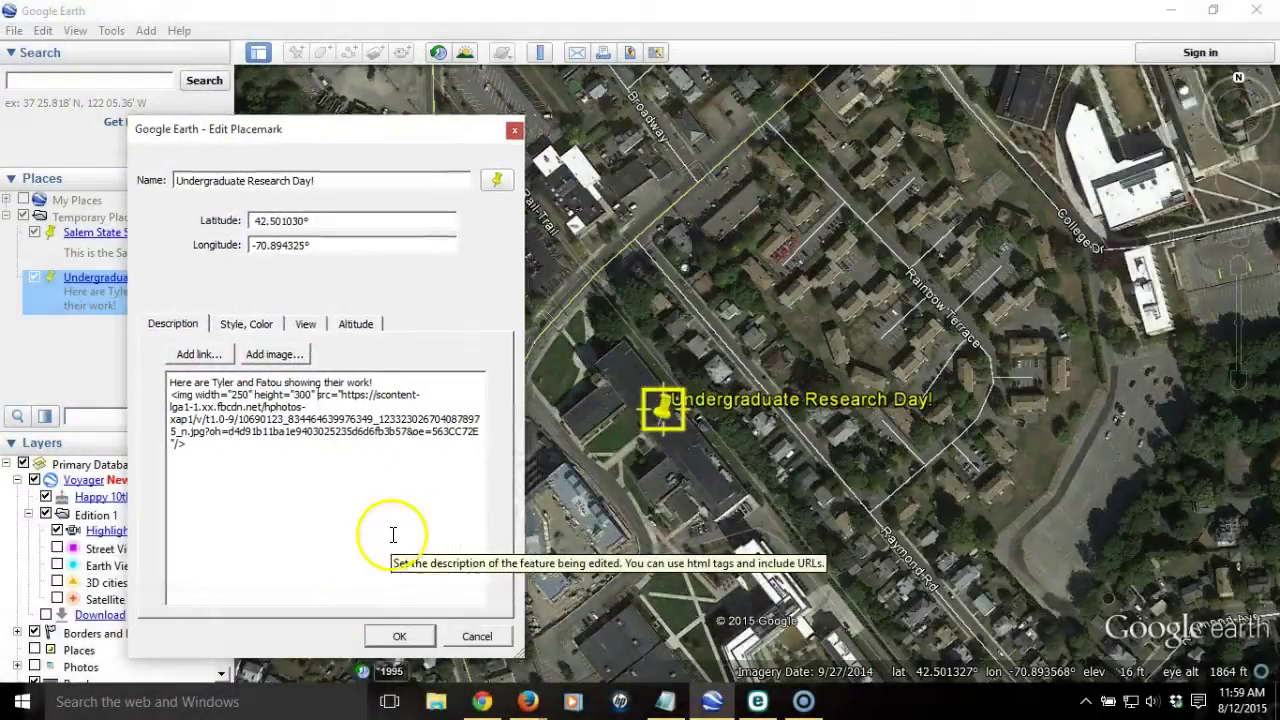
- Save the edited placemark and check the resized photo in its map balloon, closing the balloon when done
left_click(405, 640)
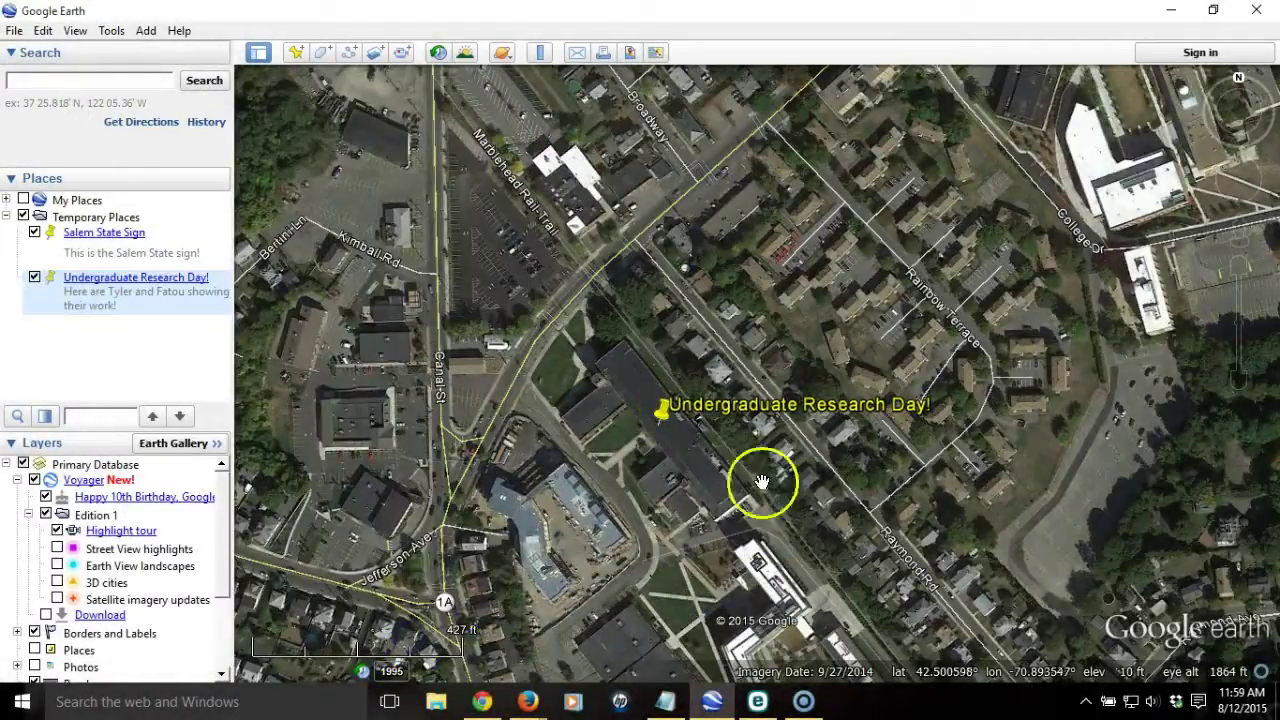
left_click(666, 412)
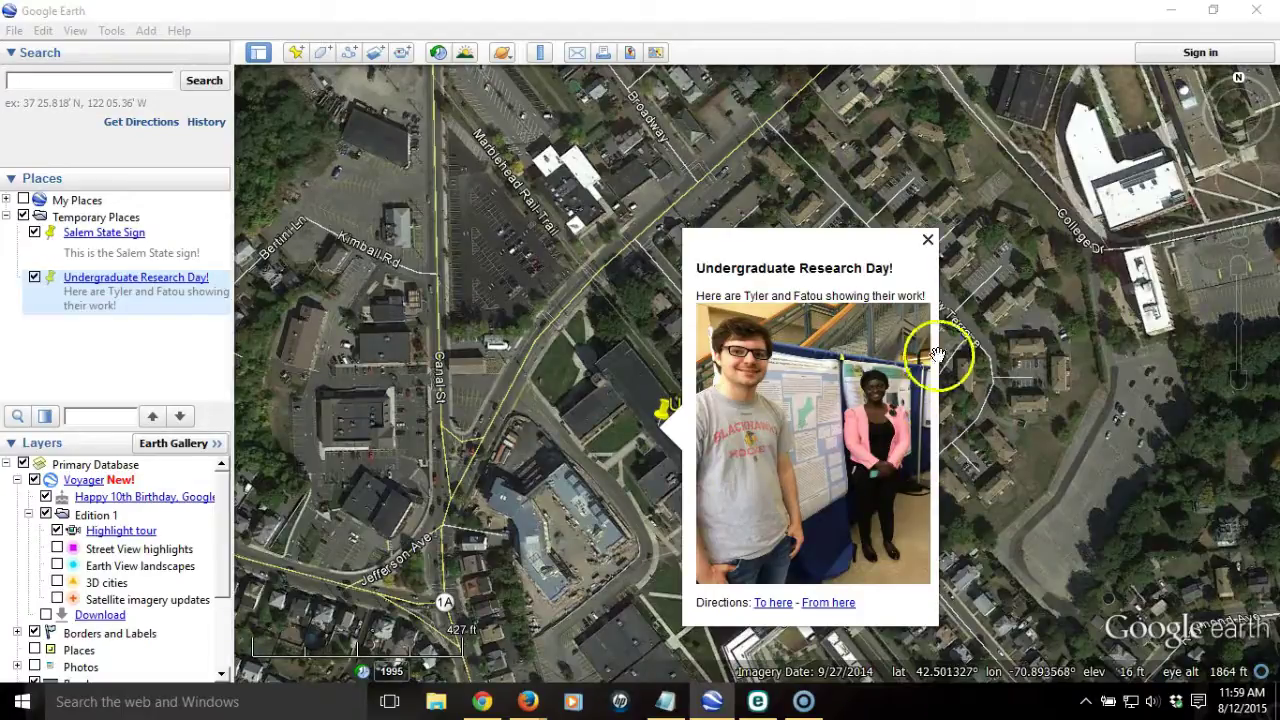
left_click(929, 241)
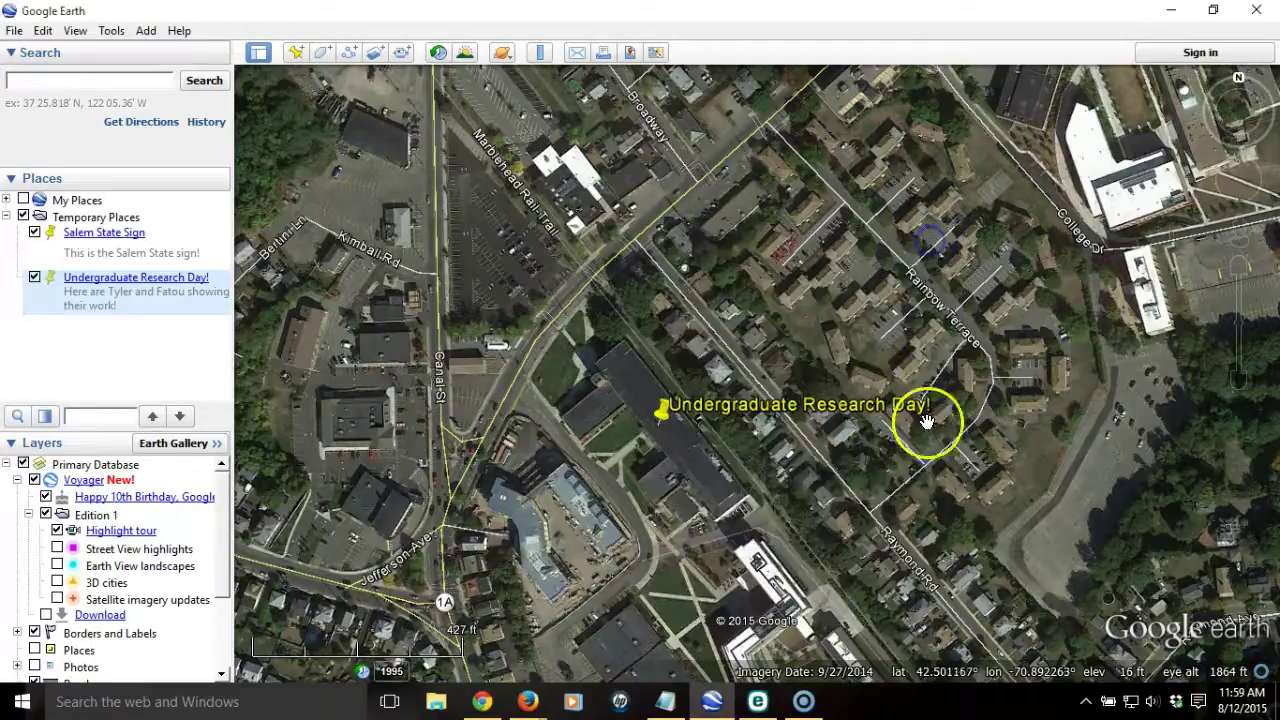